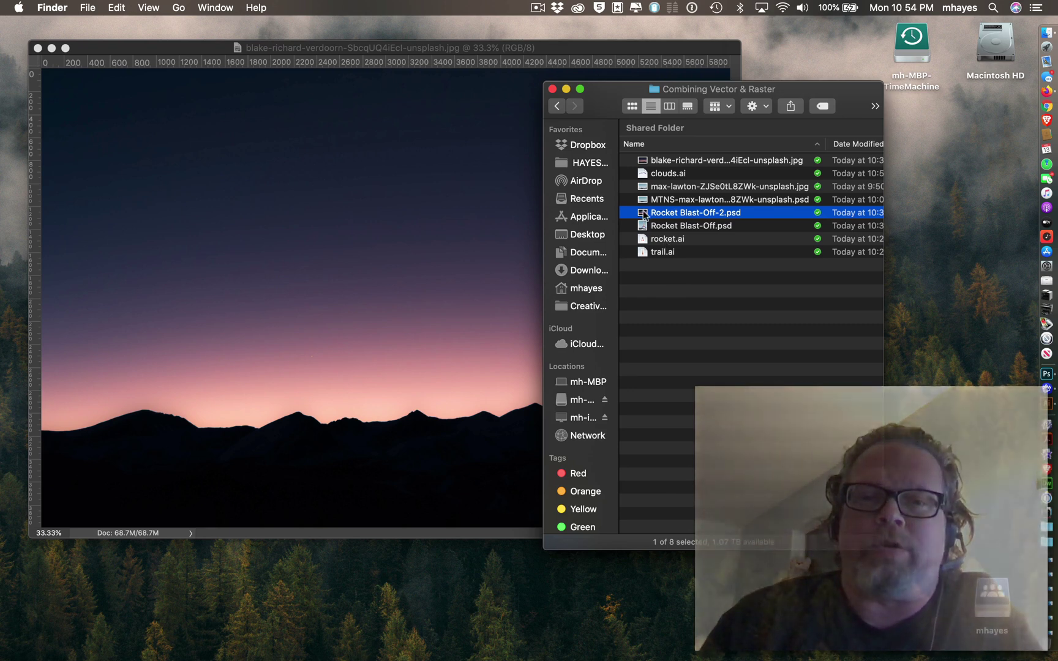
Quick Look the finished Rocket Blast-Off-2.psd composite in Finder.
{"action": "key", "text": "space"}
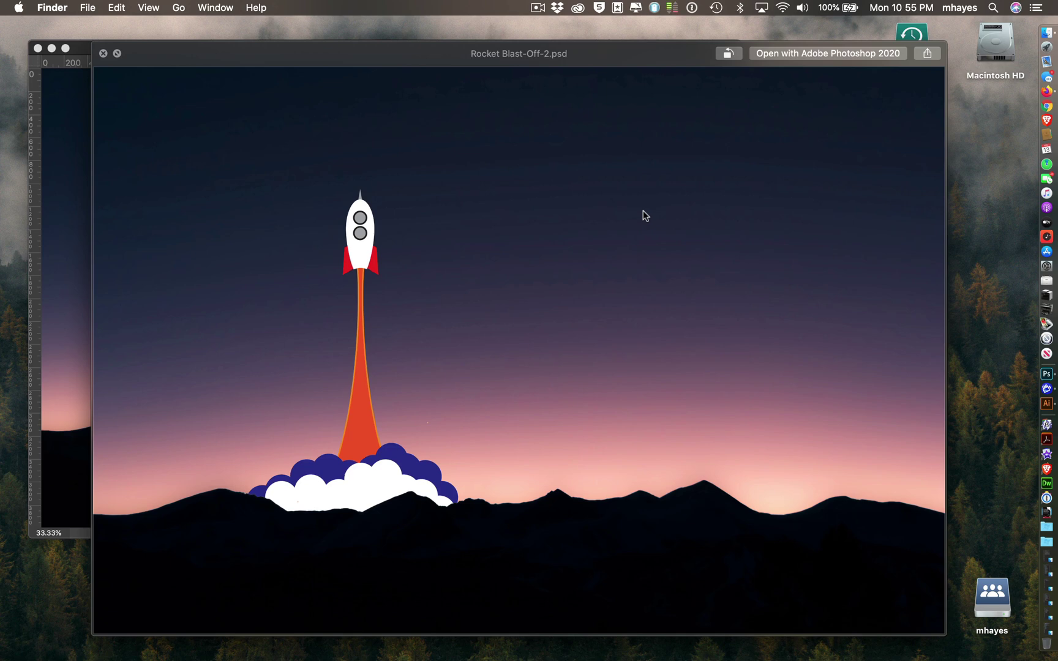
{"action": "key", "text": "space"}
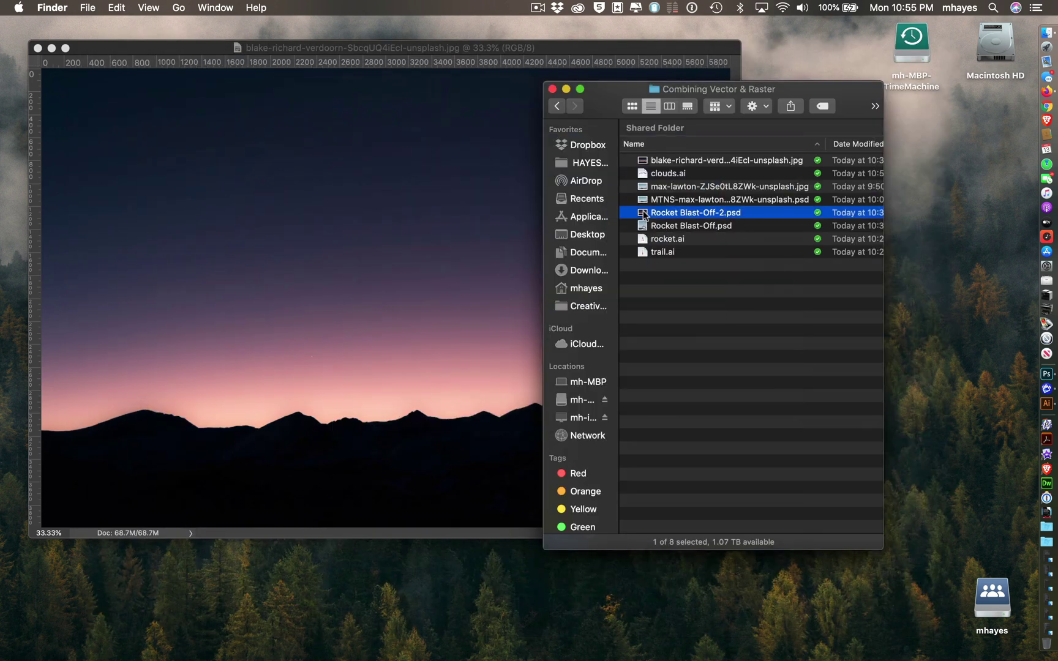
{"action": "left_click", "coordinate": [664, 275]}
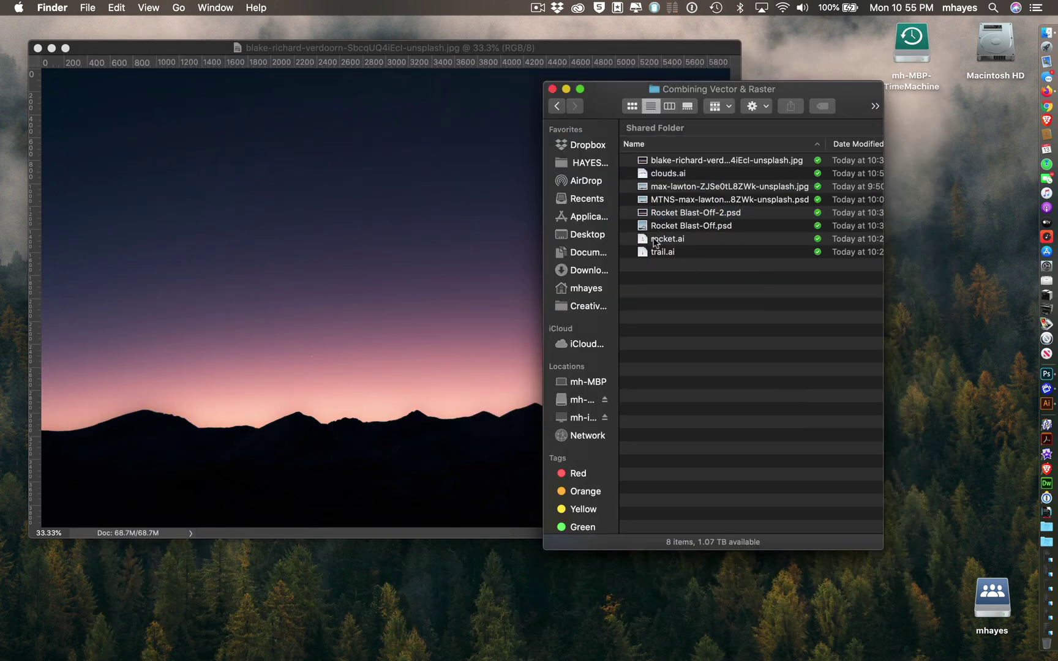
Preview the blake-richard sunset mountain photo, then bring its open Photoshop document forward.
{"action": "left_click", "coordinate": [642, 161]}
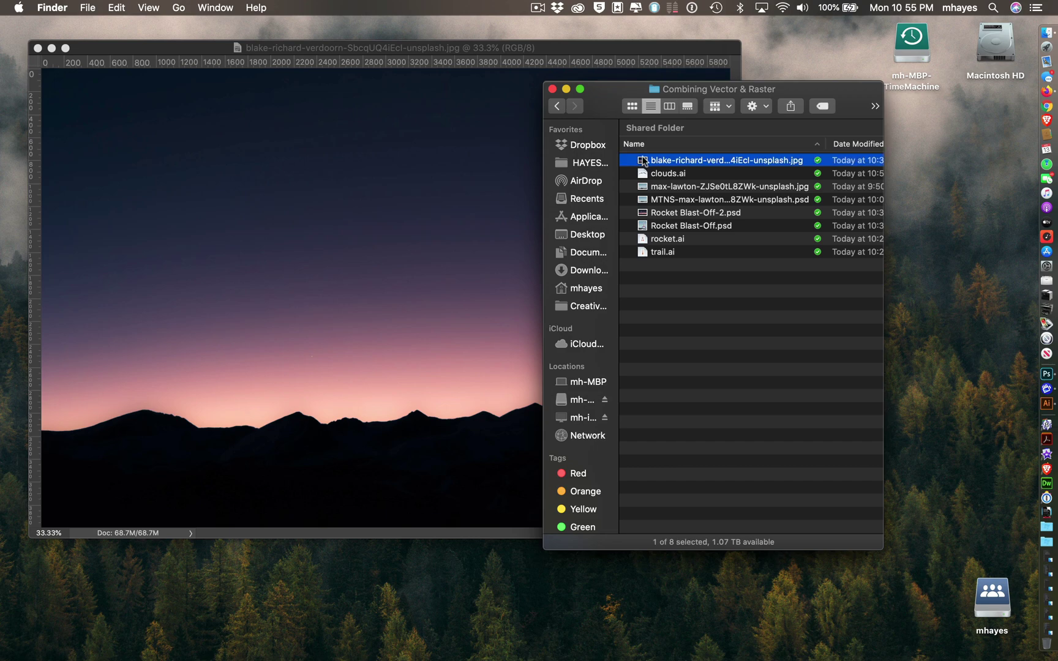
{"action": "key", "text": "space"}
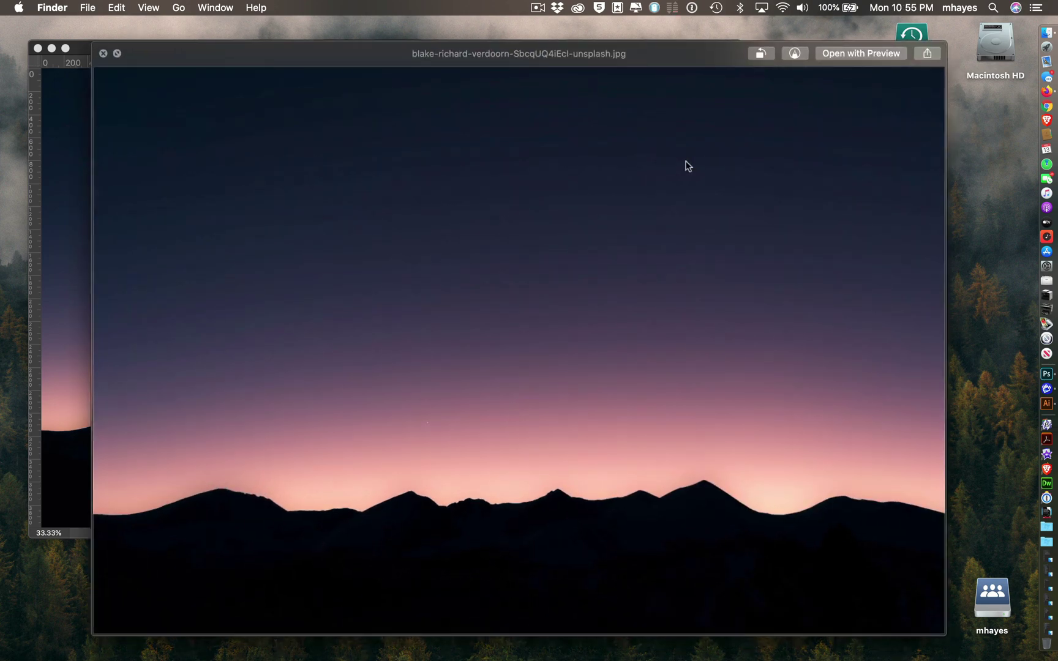
{"action": "key", "text": "space"}
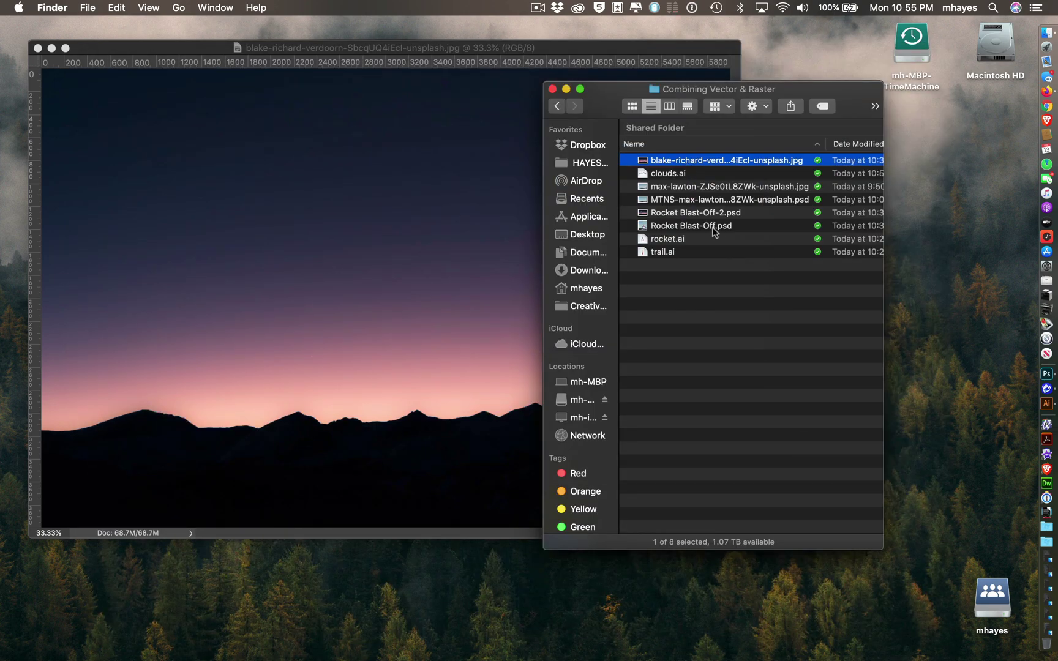
{"action": "left_click", "coordinate": [479, 106]}
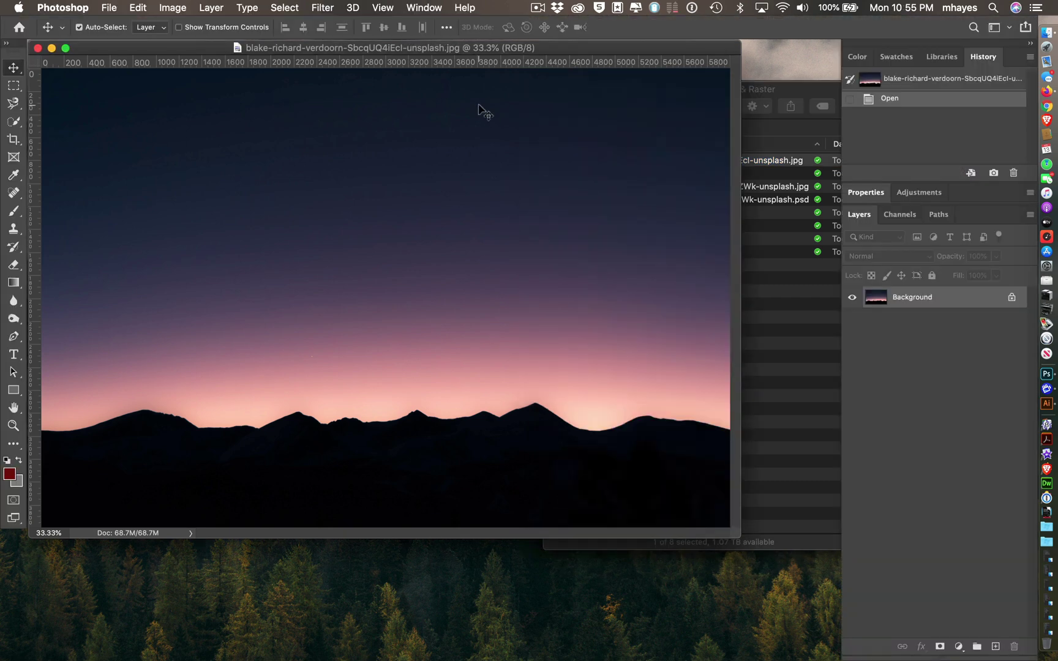
Fit the photo on screen and duplicate the Background layer as a layer named 'mountains'.
{"action": "key", "text": "super+0"}
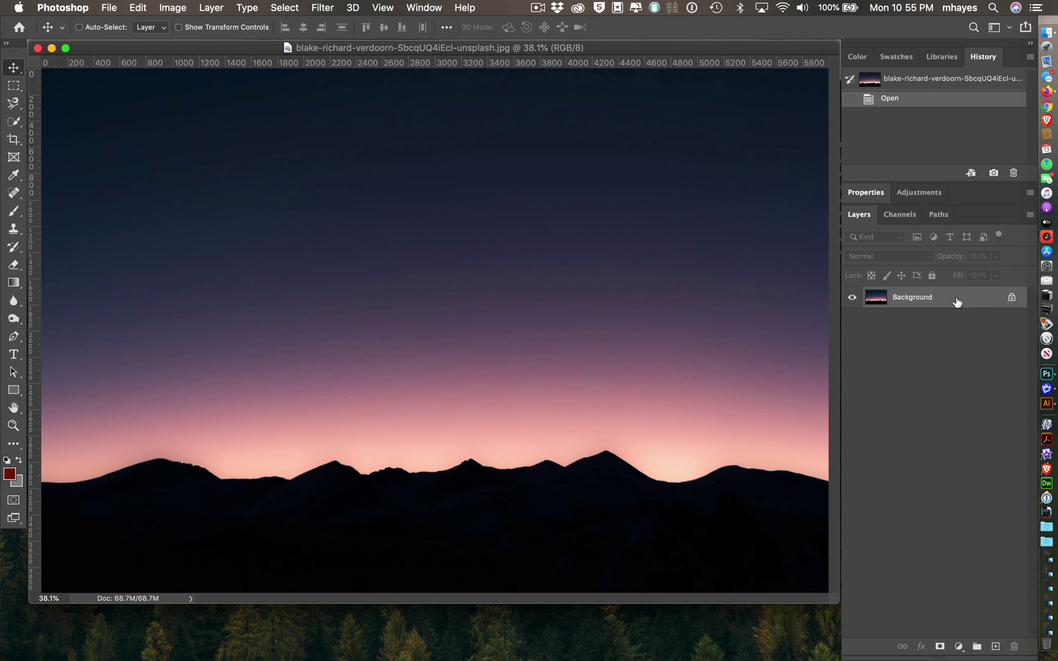
{"action": "left_click_drag", "start_coordinate": [957, 302], "coordinate": [997, 649]}
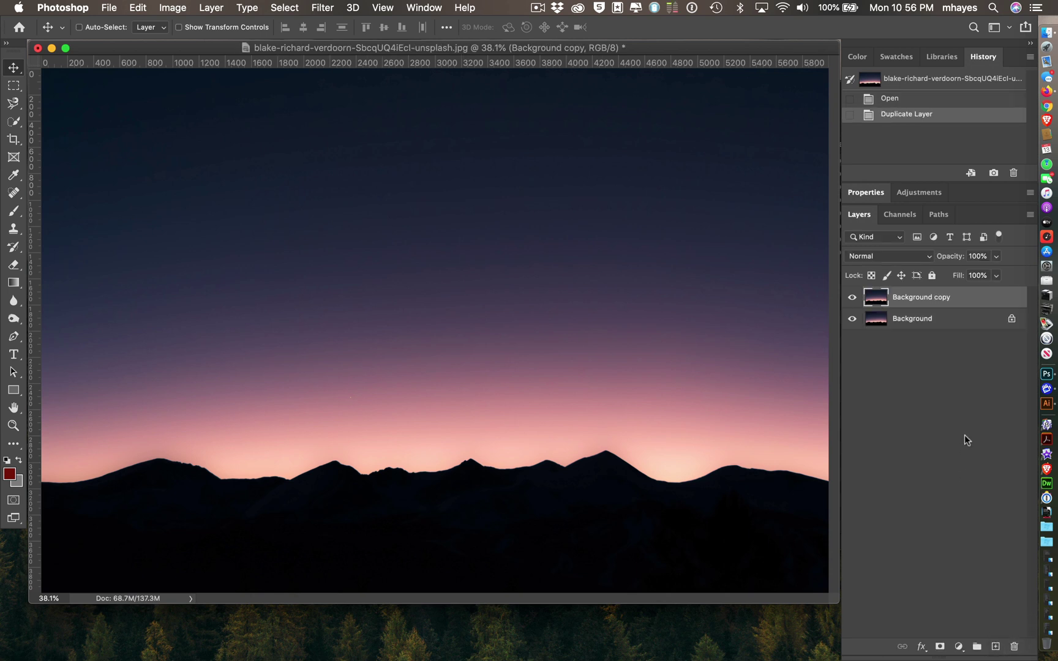
{"action": "double_click", "coordinate": [933, 298]}
{"action": "type", "text": "mountains"}
{"action": "key", "text": "Return"}
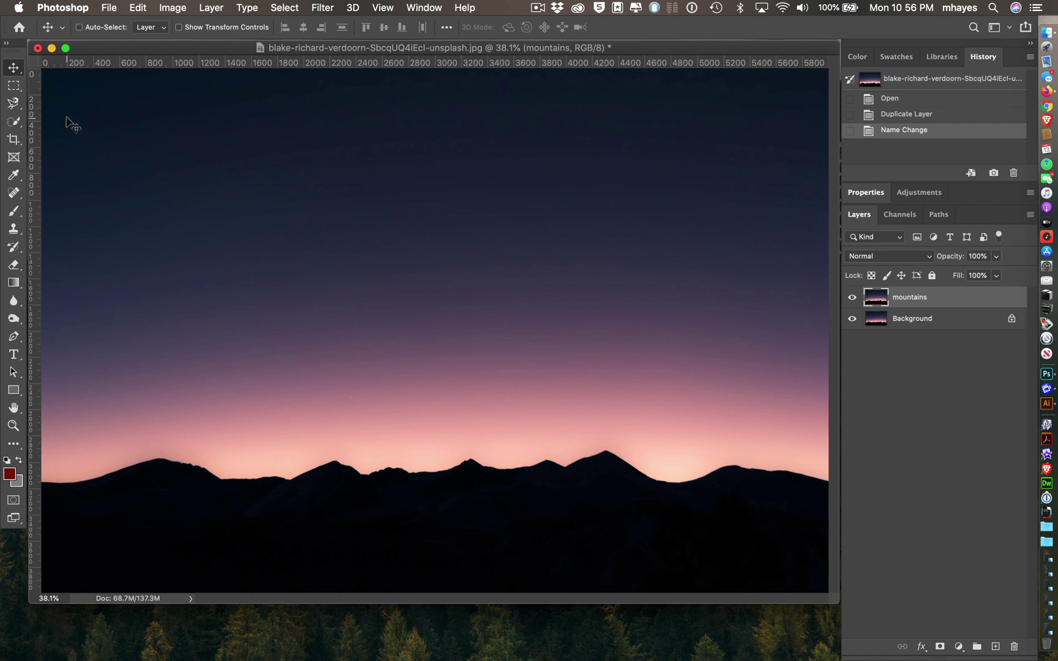
Quick-select the mountain range with a 150 brush, mask the mountains layer, and hide Background.
{"action": "left_click", "coordinate": [13, 122]}
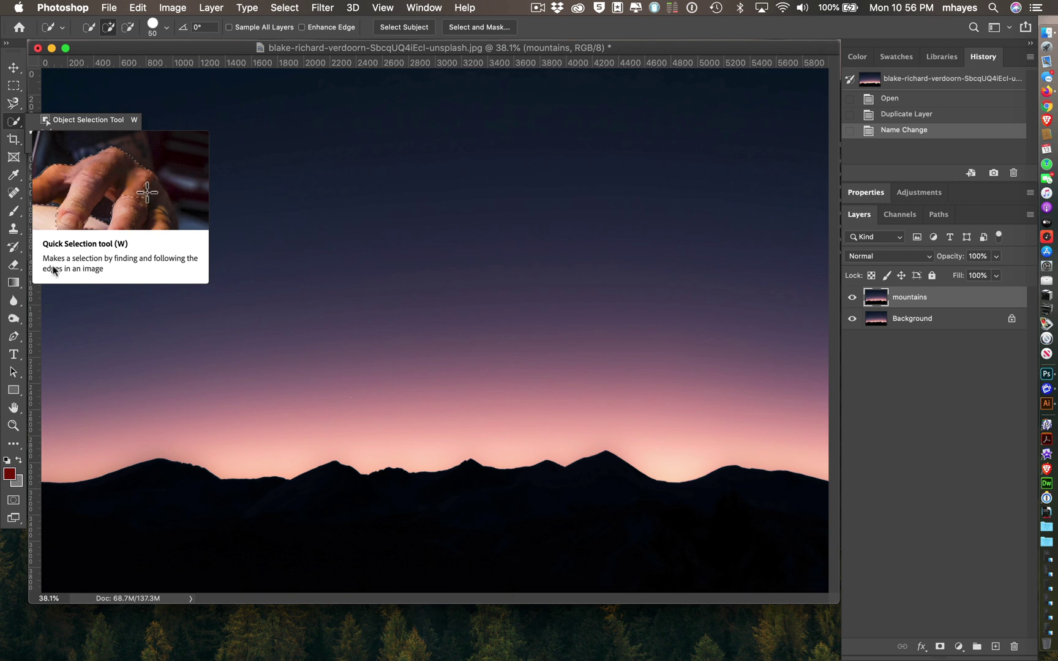
{"action": "left_click", "coordinate": [139, 513]}
{"action": "left_click", "coordinate": [139, 513]}
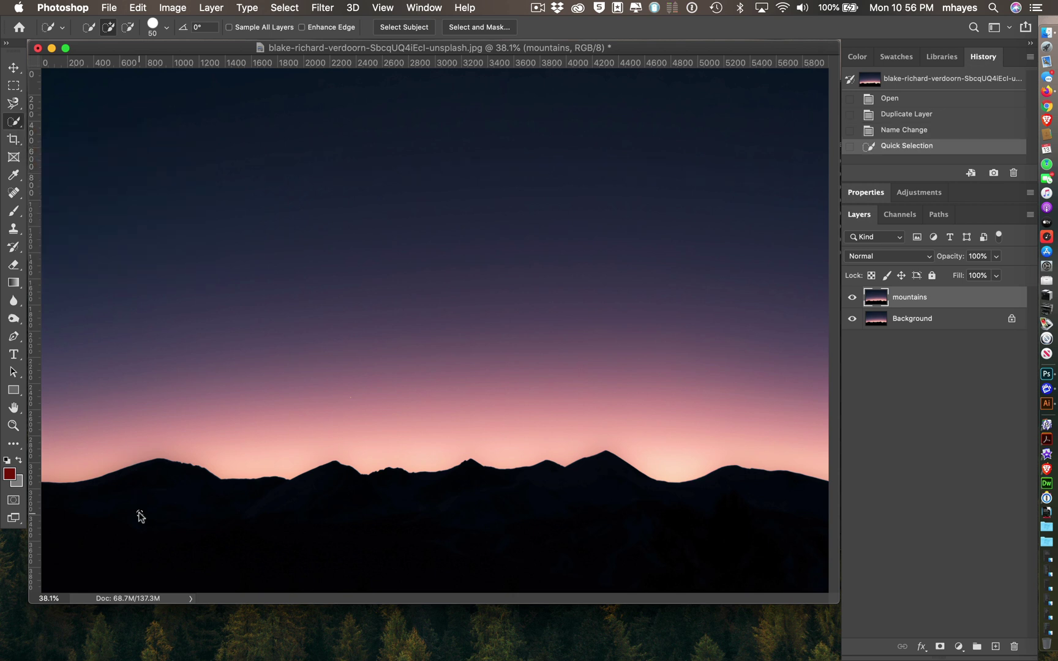
{"action": "key", "text": "bracketright"}
{"action": "key", "text": "bracketright"}
{"action": "key", "text": "bracketright"}
{"action": "key", "text": "bracketright"}
{"action": "key", "text": "bracketright"}
{"action": "key", "text": "bracketright"}
{"action": "key", "text": "bracketright"}
{"action": "mouse_move", "coordinate": [140, 514]}
{"action": "left_mouse_down"}
{"action": "mouse_move", "coordinate": [64, 512]}
{"action": "mouse_move", "coordinate": [78, 519]}
{"action": "left_mouse_up"}
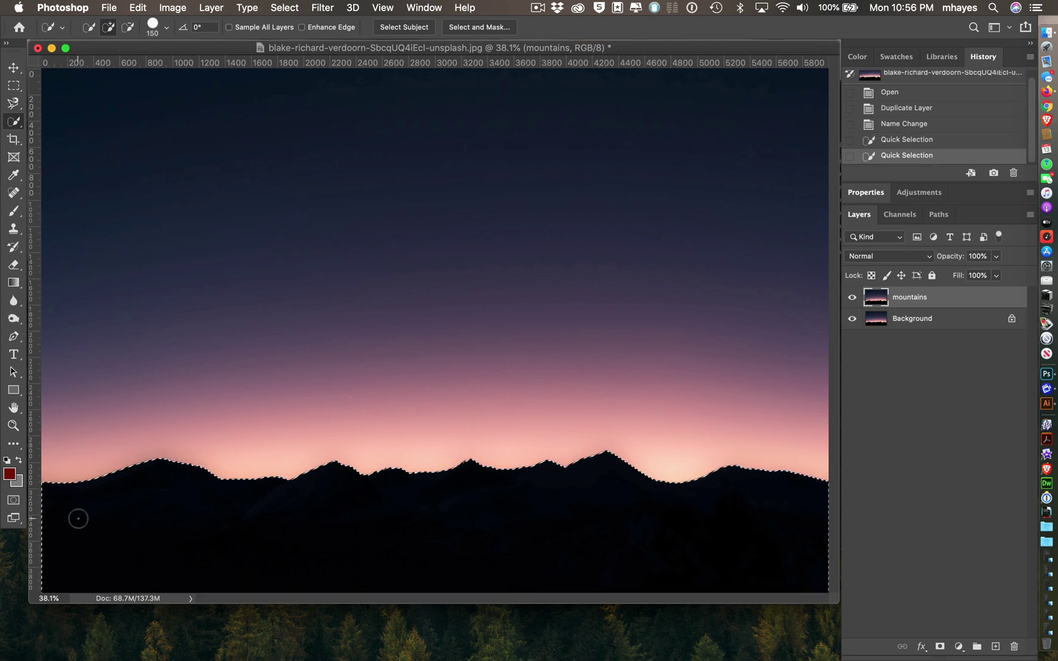
{"action": "left_click", "coordinate": [939, 649]}
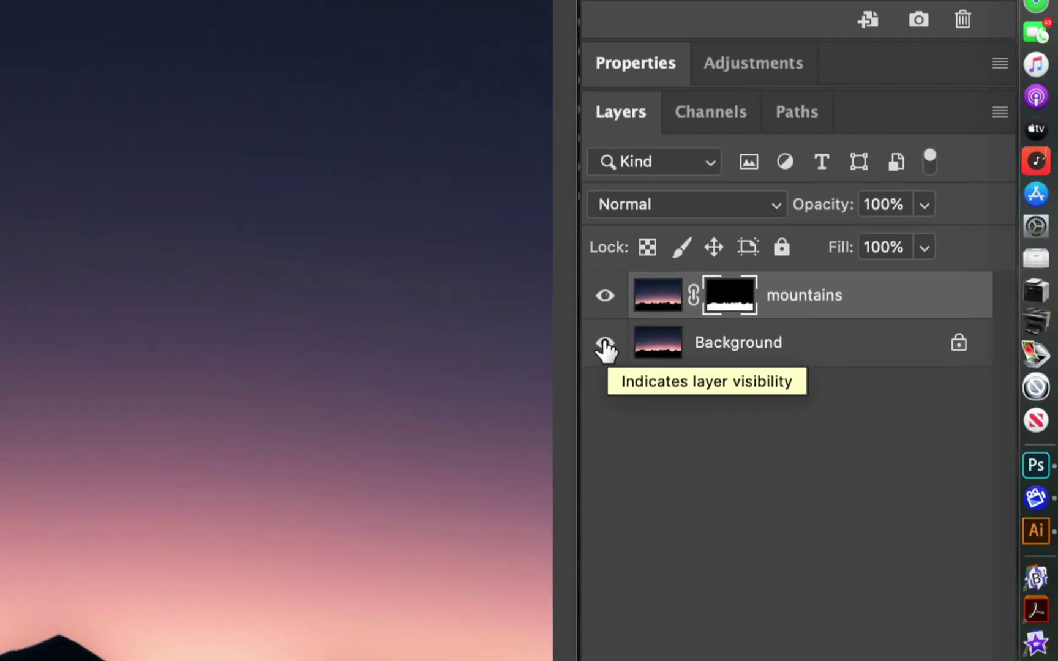
{"action": "left_click", "coordinate": [604, 344]}
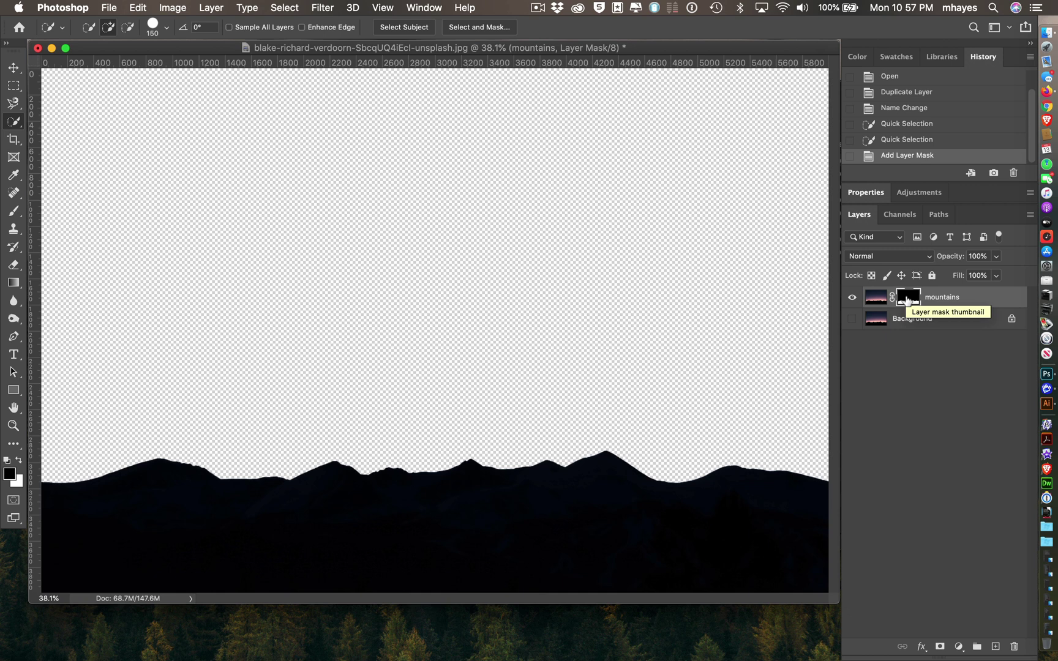
Refine the mountain mask in Select and Mask with a 2 px edge radius.
{"action": "left_click", "coordinate": [865, 193]}
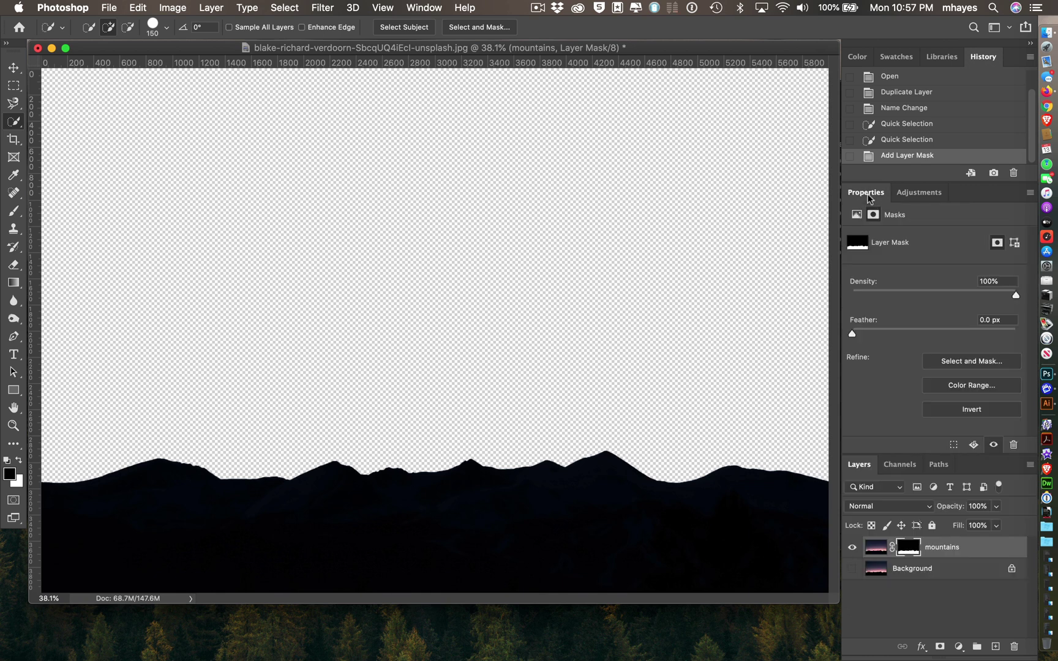
{"action": "left_click", "coordinate": [951, 364]}
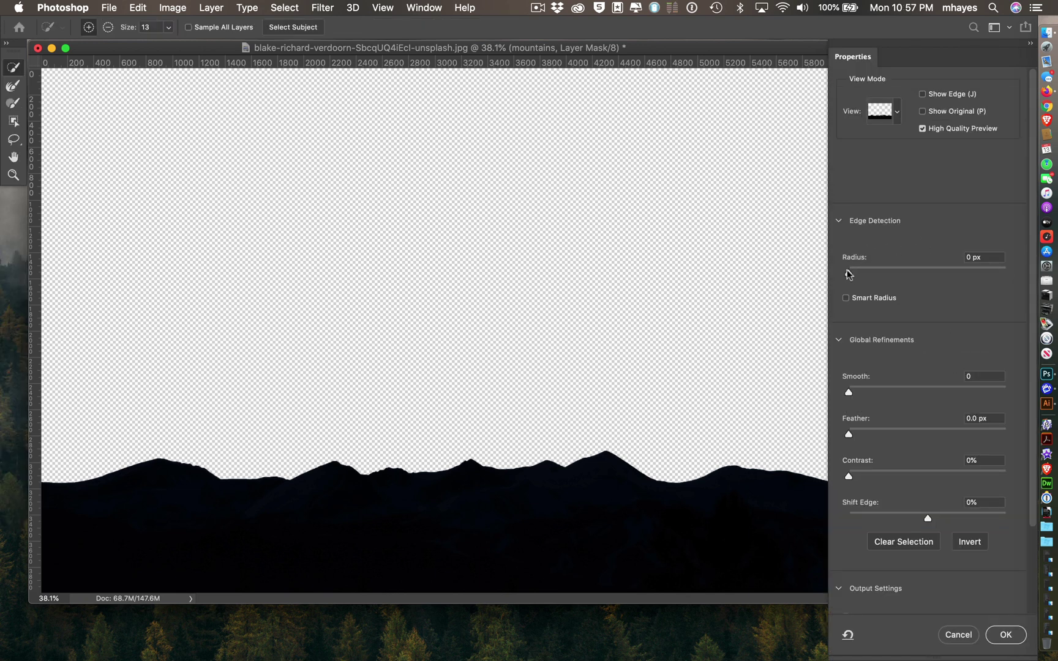
{"action": "left_click_drag", "start_coordinate": [849, 272], "coordinate": [868, 274]}
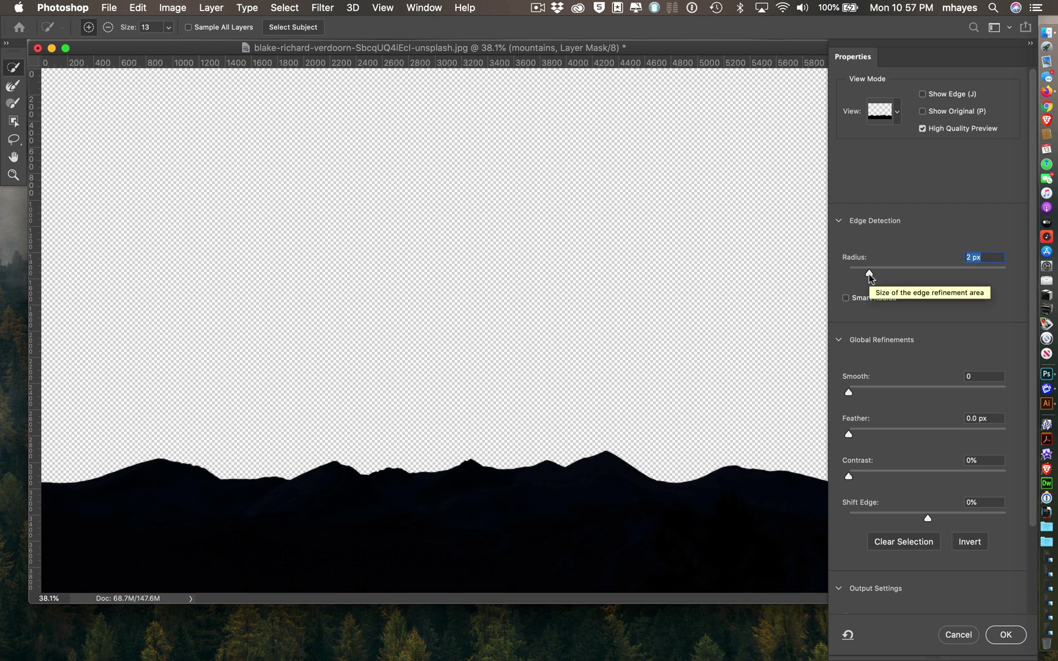
{"action": "left_click_drag", "start_coordinate": [868, 274], "coordinate": [865, 270]}
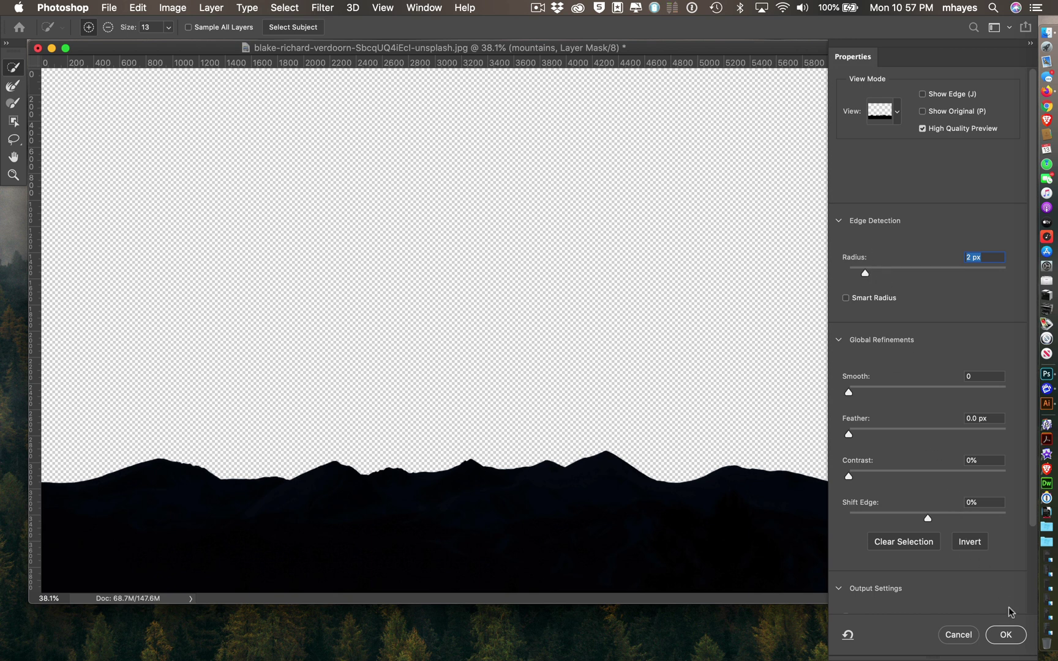
{"action": "left_click", "coordinate": [1005, 634]}
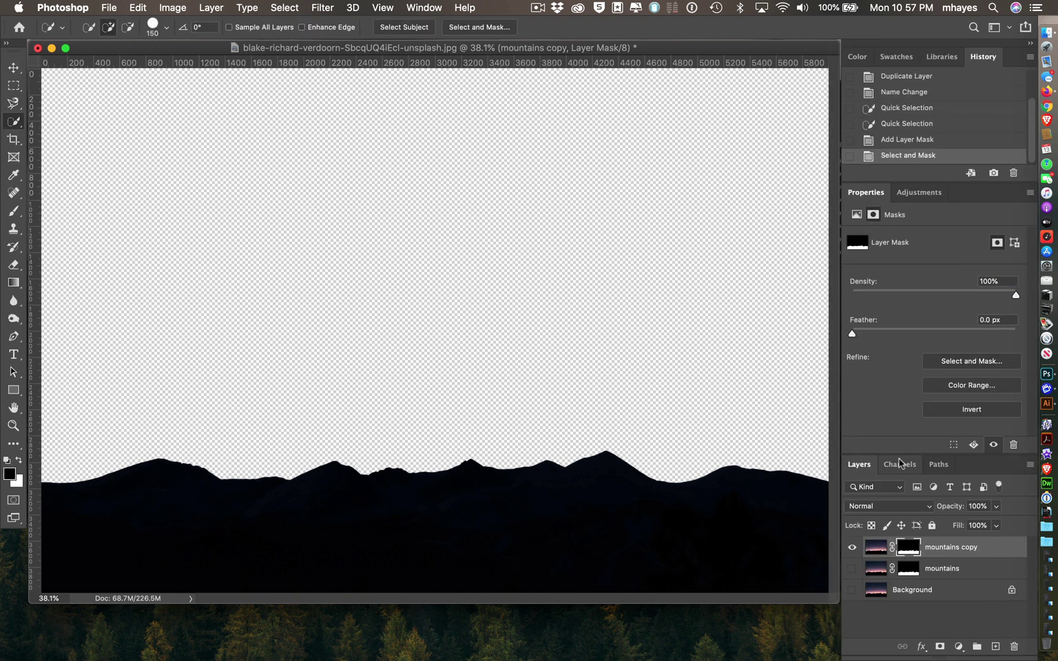
Collapse the mask properties and make the Background sunset sky visible again.
{"action": "double_click", "coordinate": [865, 192]}
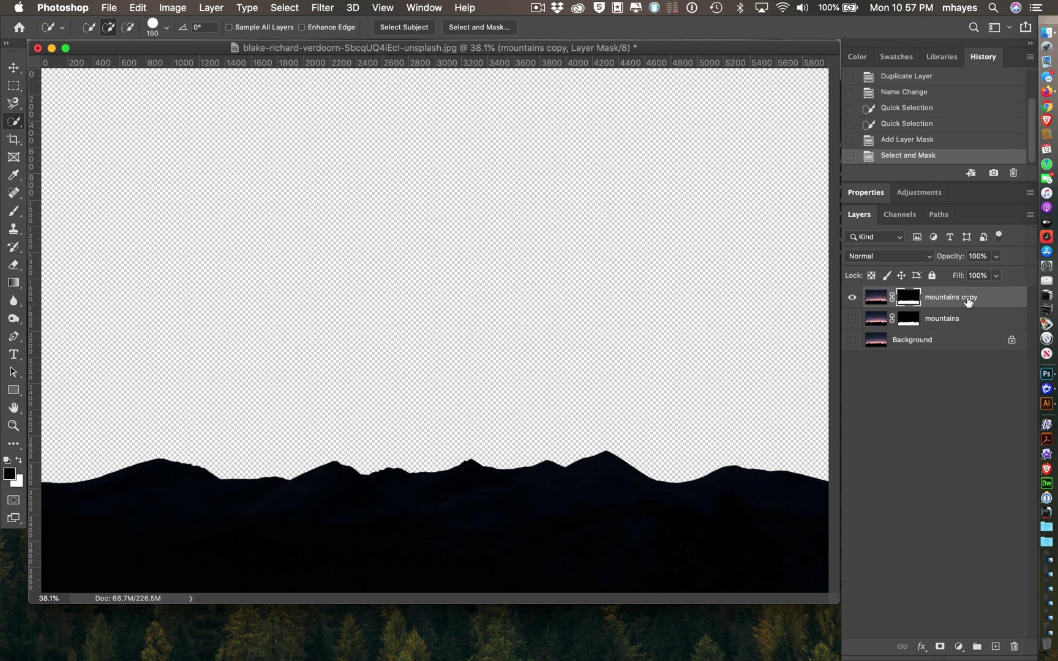
{"action": "left_click", "coordinate": [851, 340]}
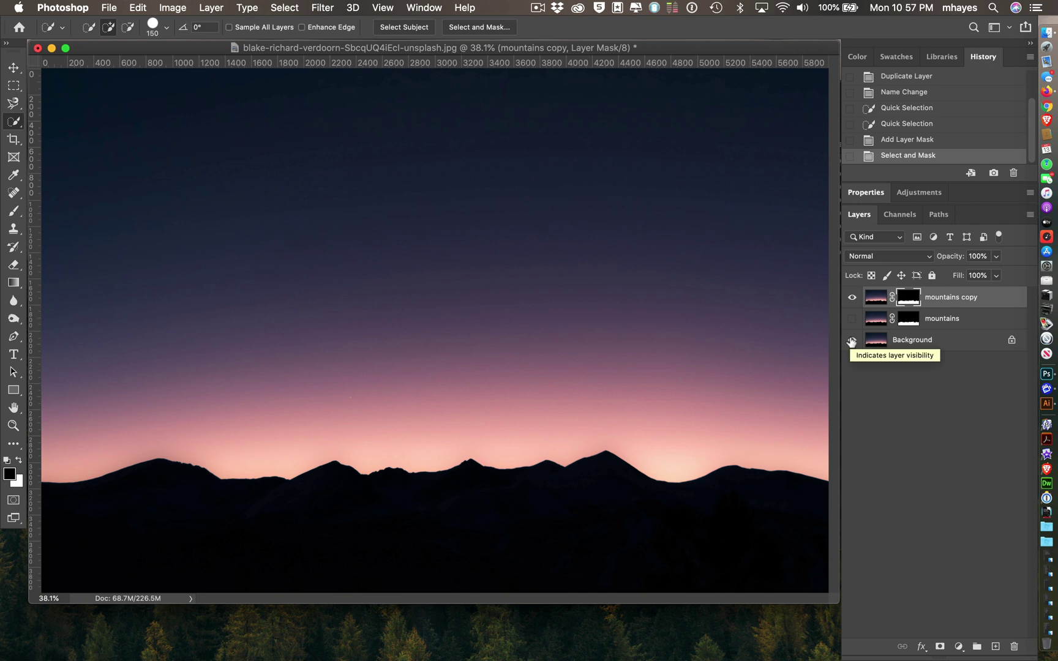
{"action": "left_click", "coordinate": [109, 8]}
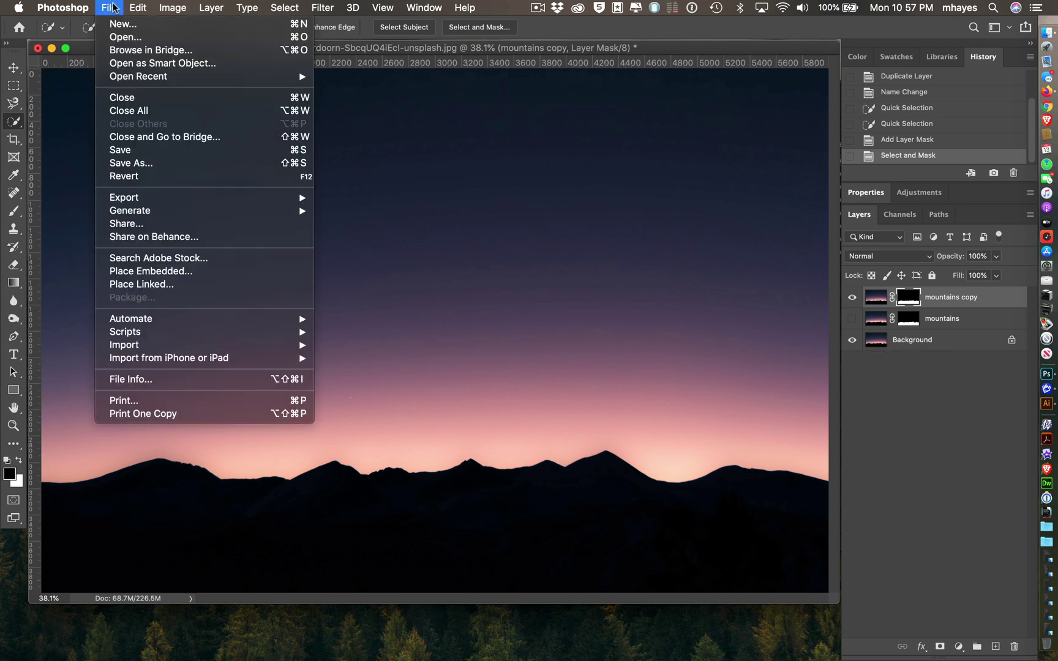
Save the document to the computer as Rocket Blast Off.psd in Photoshop format.
{"action": "left_click", "coordinate": [130, 162]}
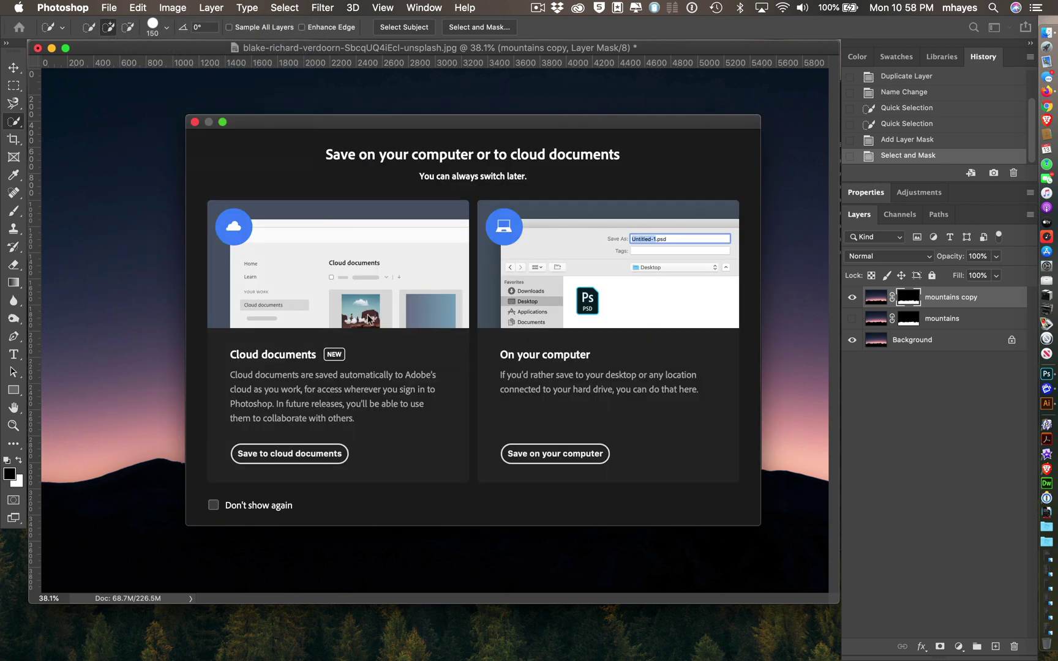
{"action": "left_click", "coordinate": [536, 454]}
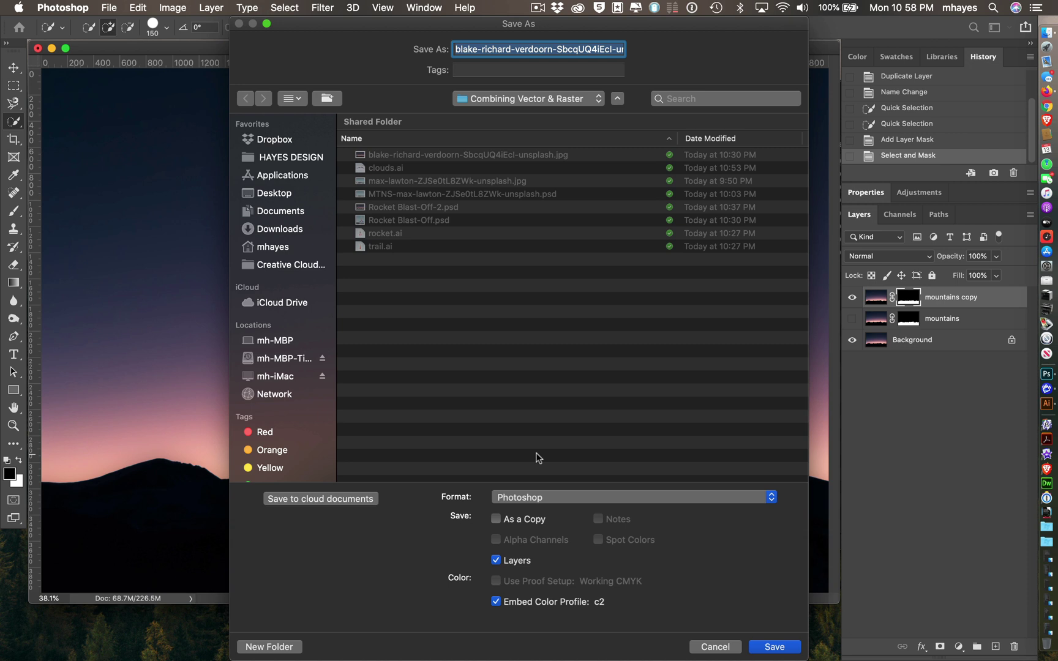
{"action": "type", "text": "Rocket B"}
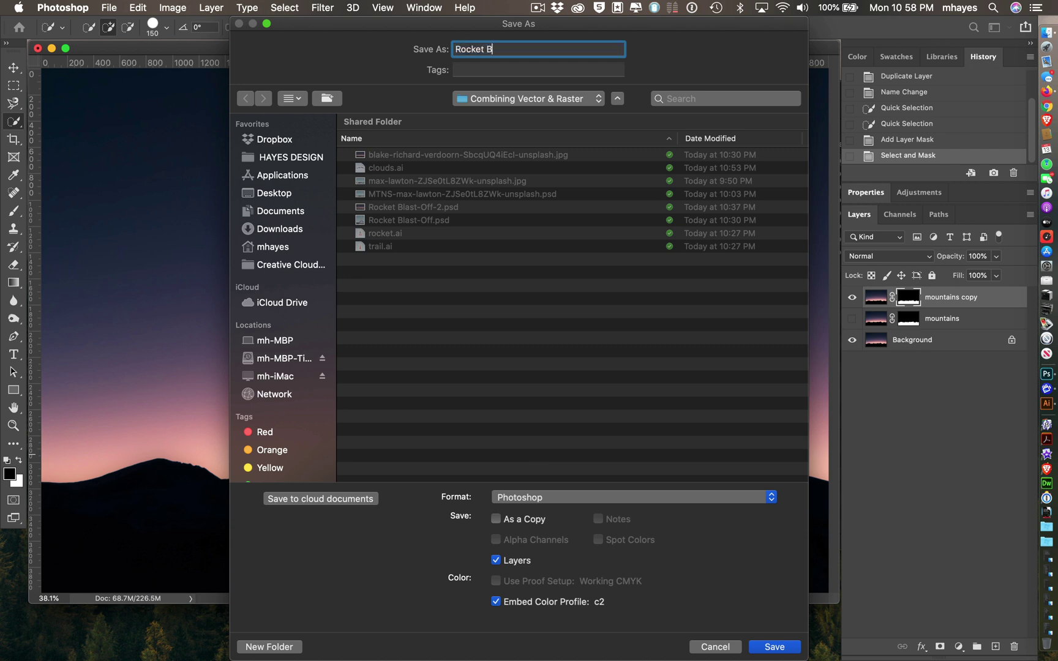
{"action": "type", "text": "last Off.psd"}
{"action": "left_click", "coordinate": [768, 646]}
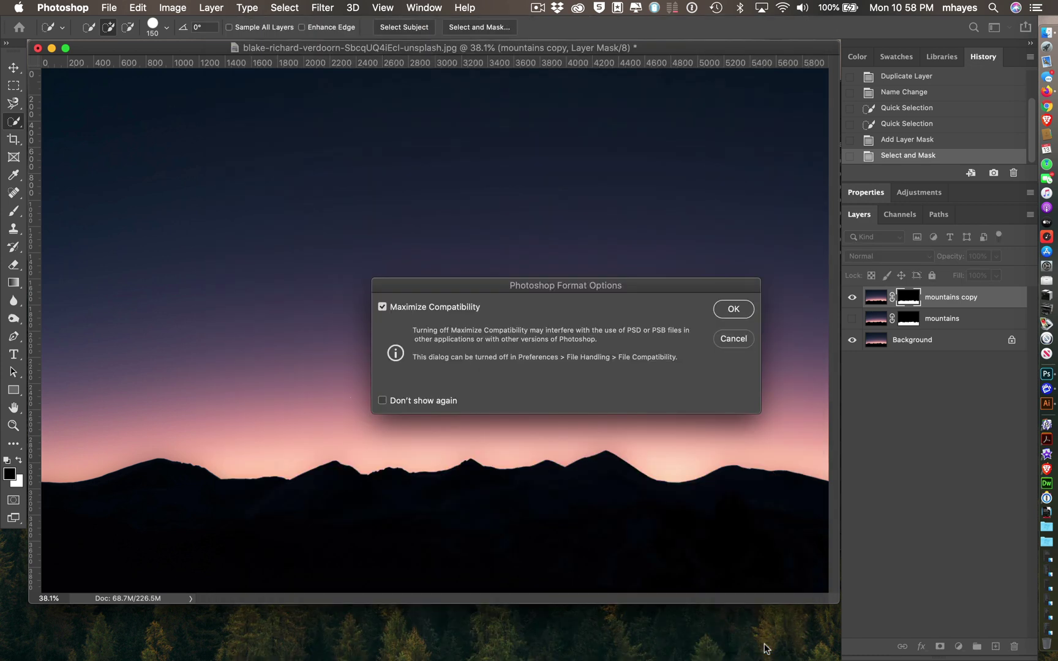
{"action": "left_click", "coordinate": [737, 309]}
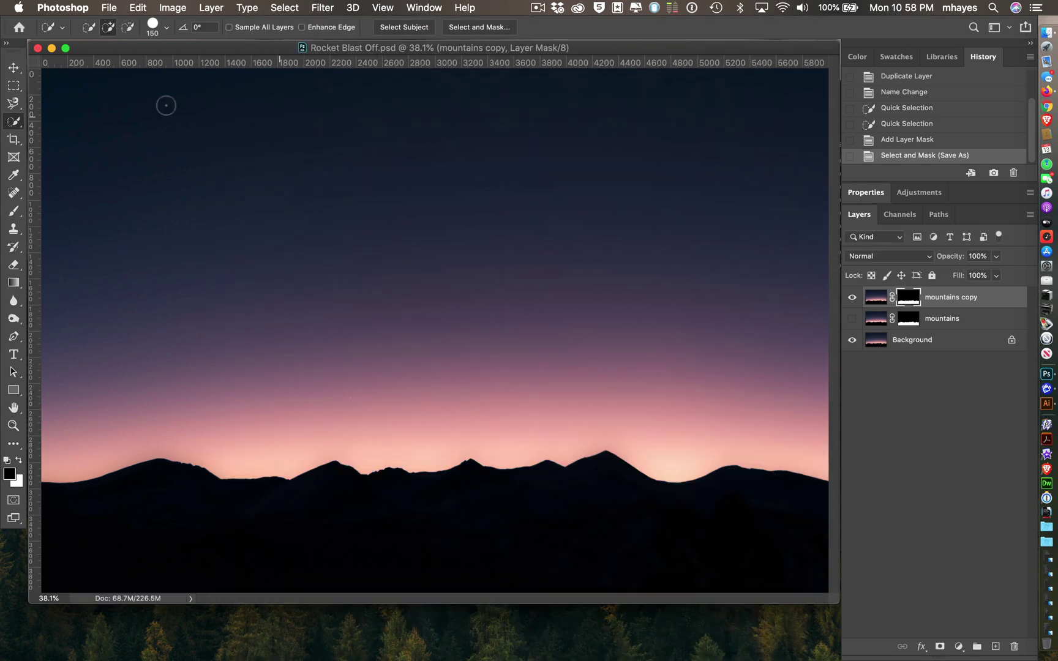
{"action": "left_click", "coordinate": [13, 67]}
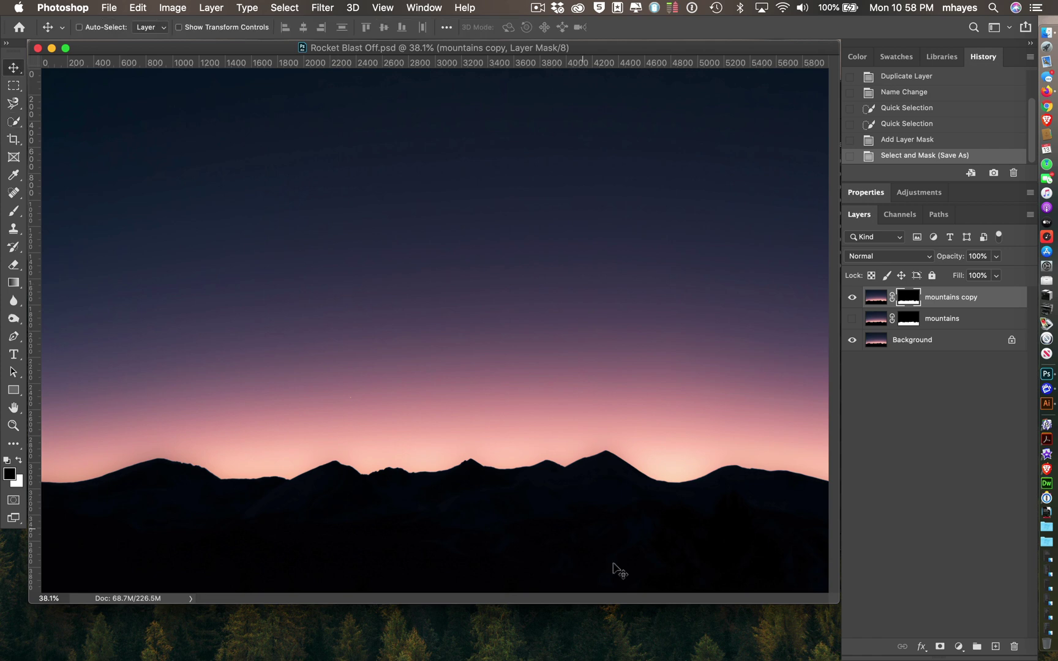
Switch to the Combining Vector & Raster Finder folder and open clouds.ai in Illustrator.
{"action": "left_click", "coordinate": [657, 643], "text": "alt"}
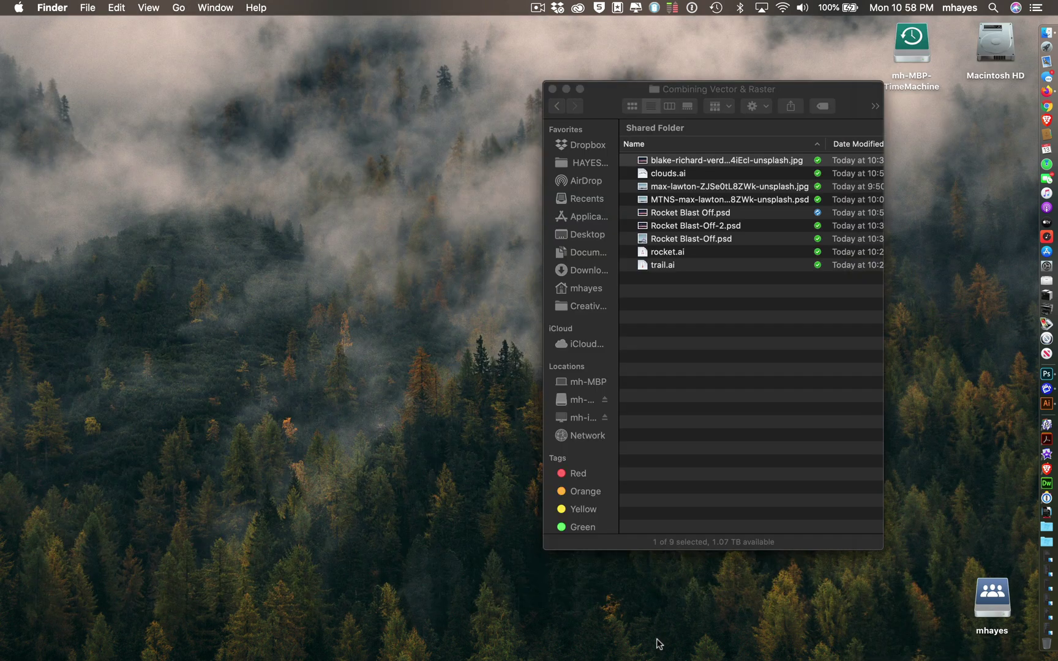
{"action": "left_click", "coordinate": [674, 294]}
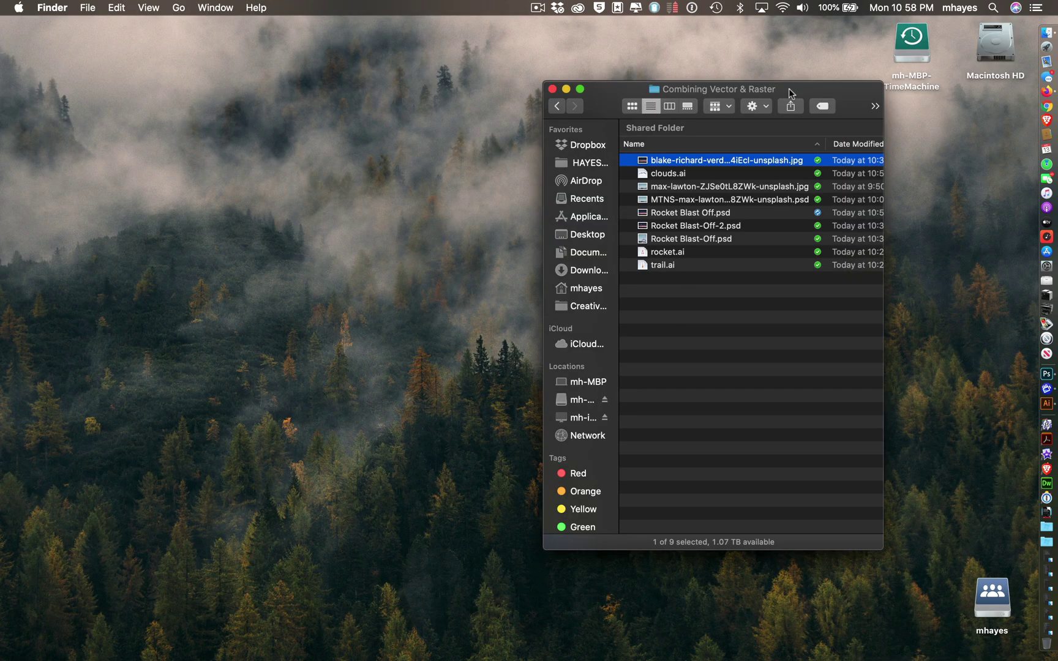
{"action": "left_click_drag", "start_coordinate": [770, 89], "coordinate": [771, 84]}
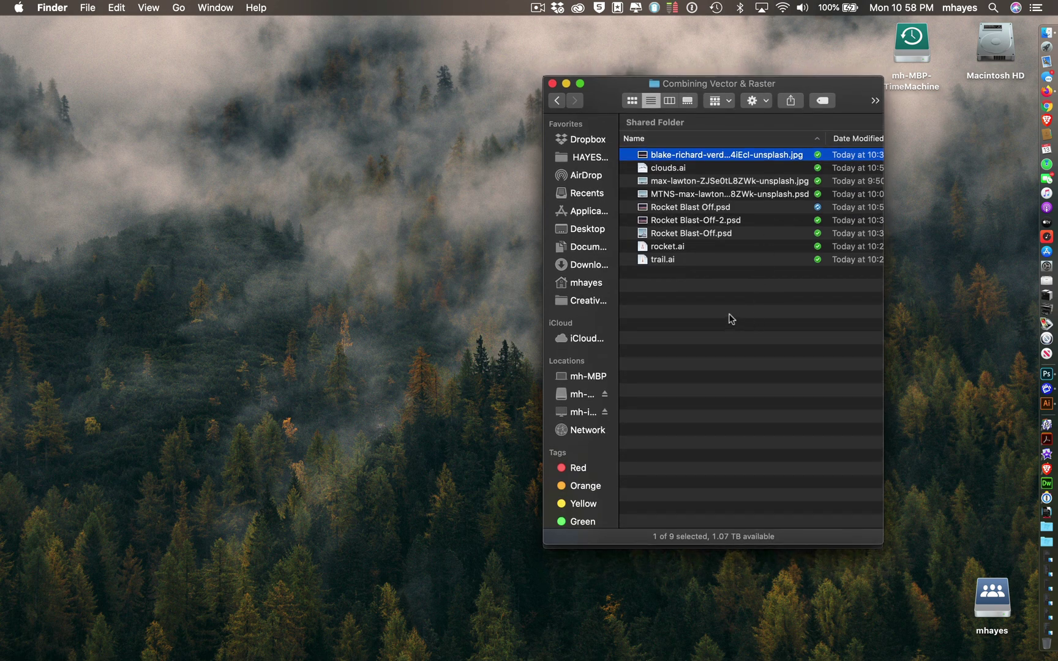
{"action": "left_click", "coordinate": [644, 170]}
{"action": "double_click", "coordinate": [644, 170]}
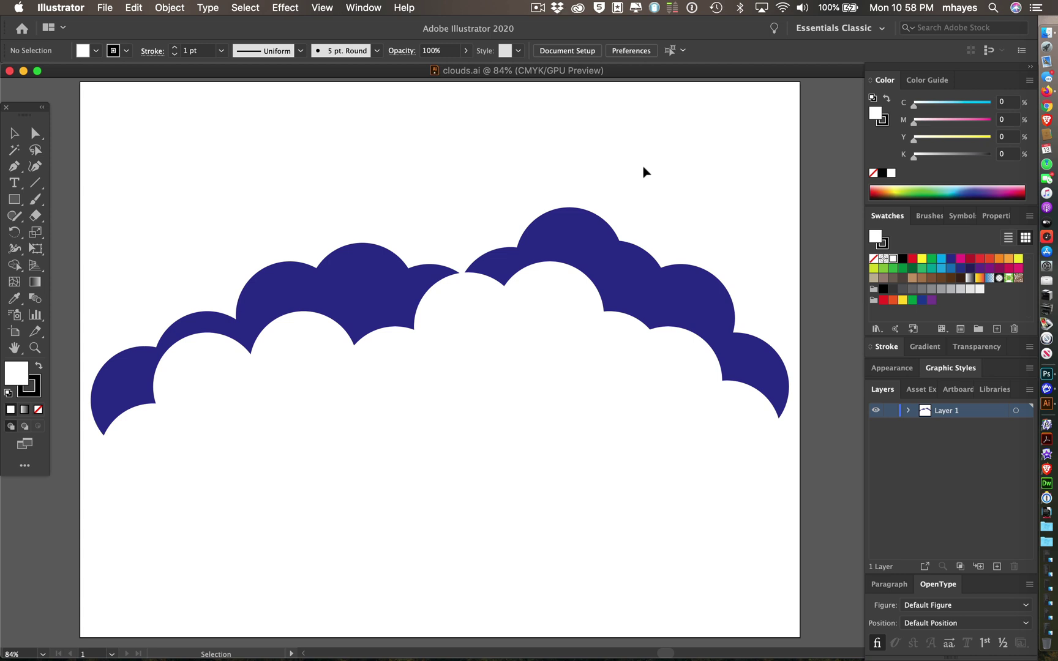
{"action": "key", "text": "super+y"}
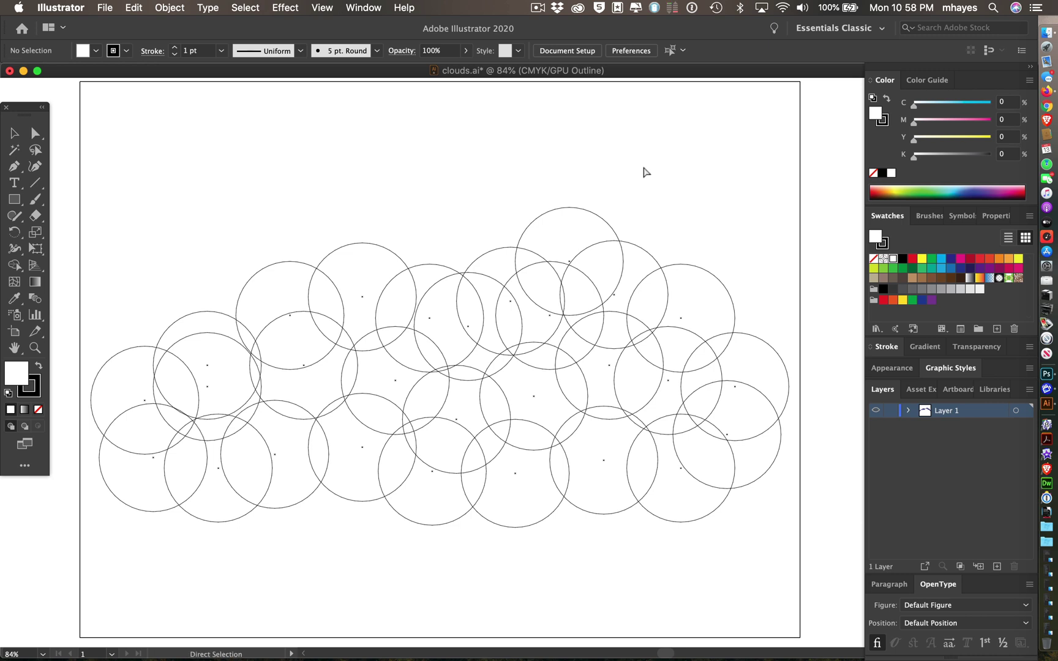
{"action": "key", "text": "super+y"}
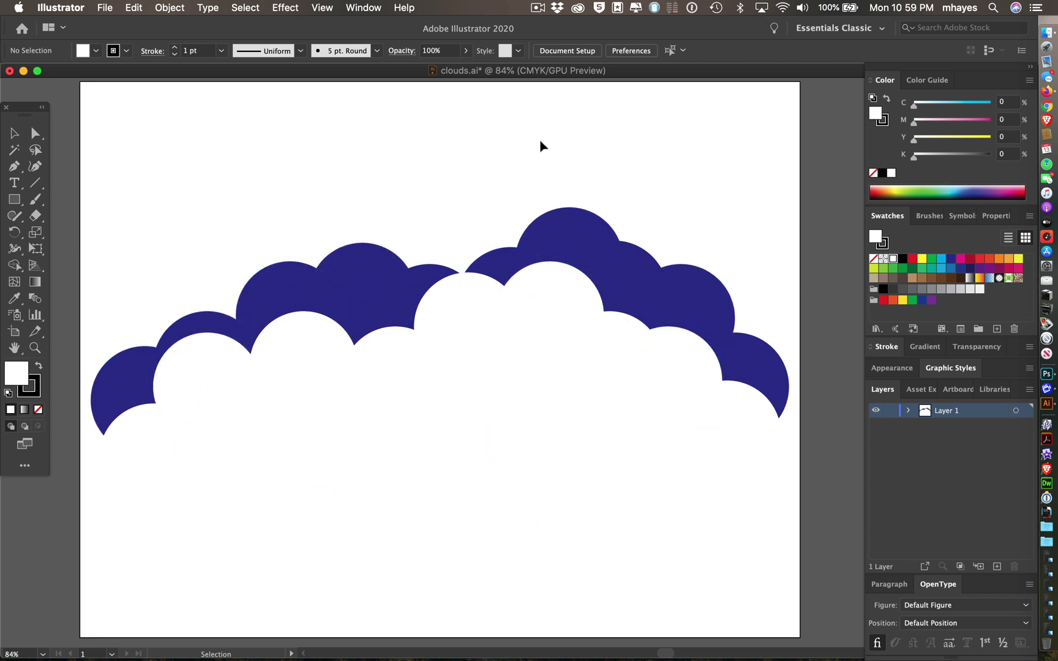
{"action": "key", "text": "a"}
Save and close clouds.ai, then open rocket.ai in Illustrator.
{"action": "key", "text": "super+w"}
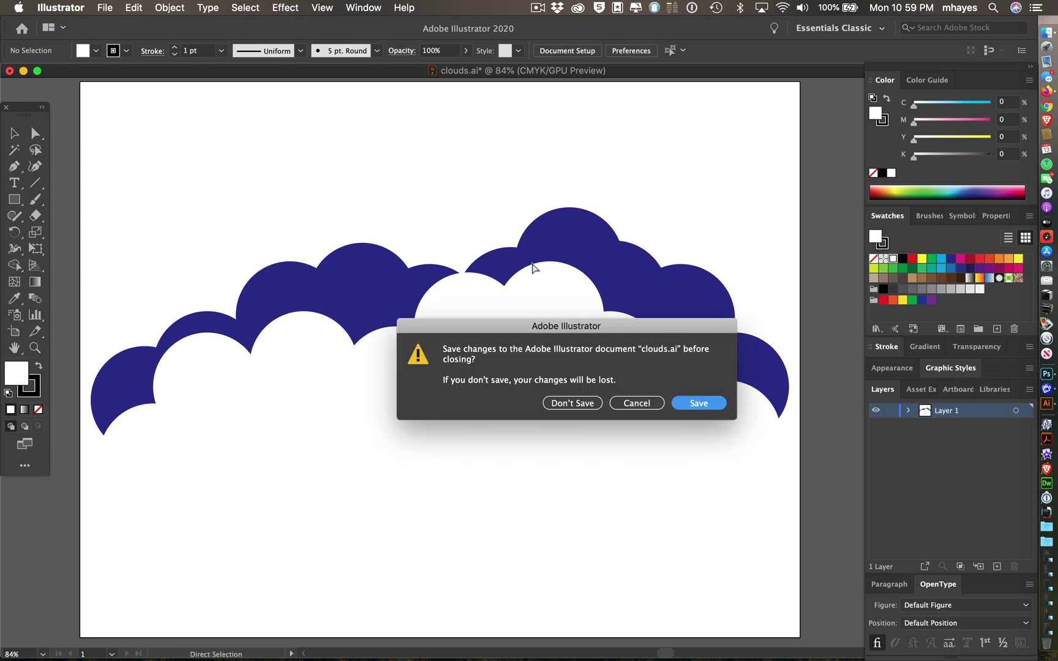
{"action": "left_click", "coordinate": [689, 405]}
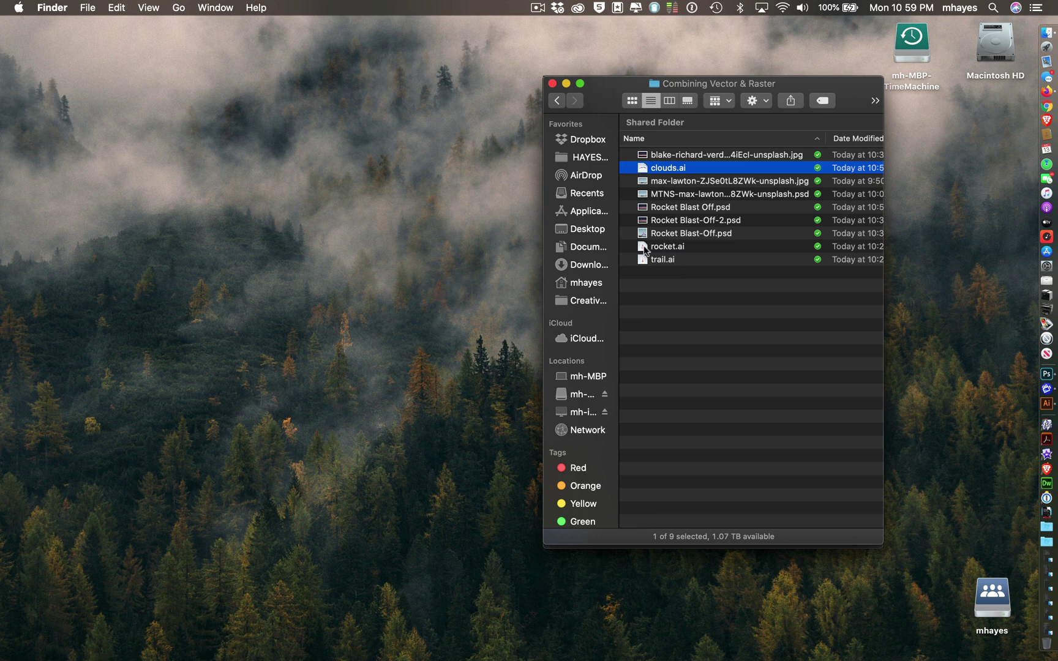
{"action": "double_click", "coordinate": [650, 247]}
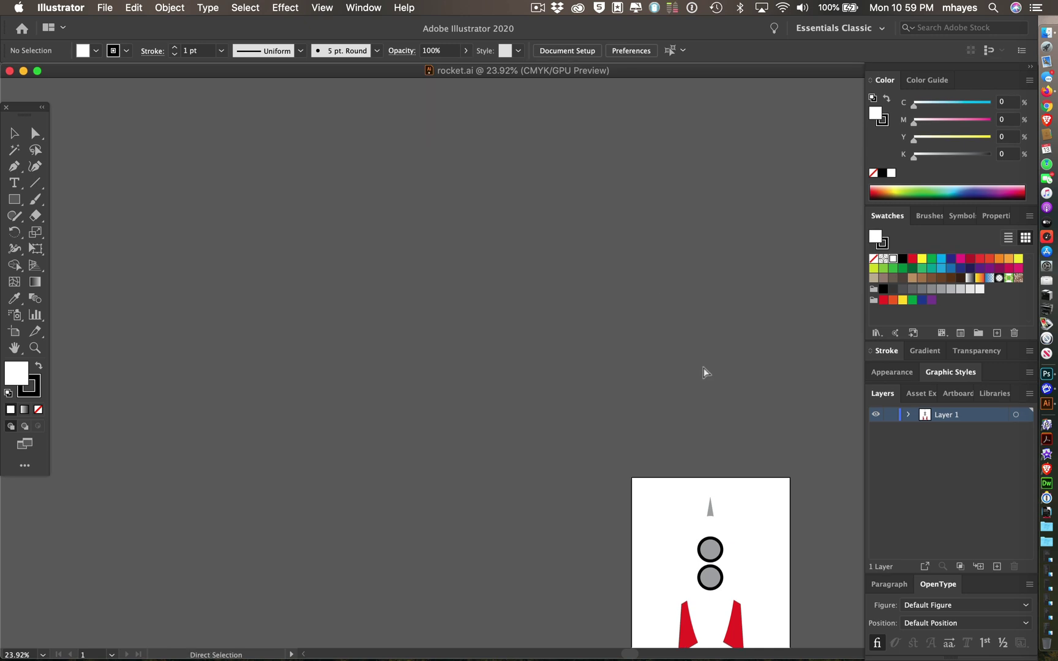
Fit the rocket artboard in view, select its white body shape, then hide Illustrator.
{"action": "key", "text": "super+0"}
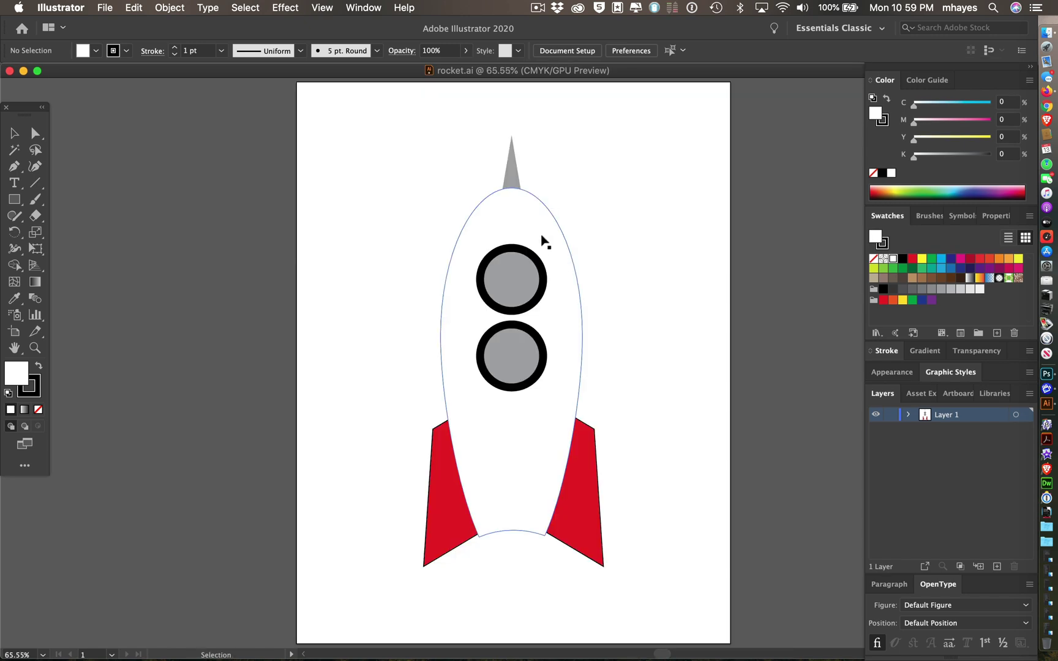
{"action": "left_click", "coordinate": [542, 237]}
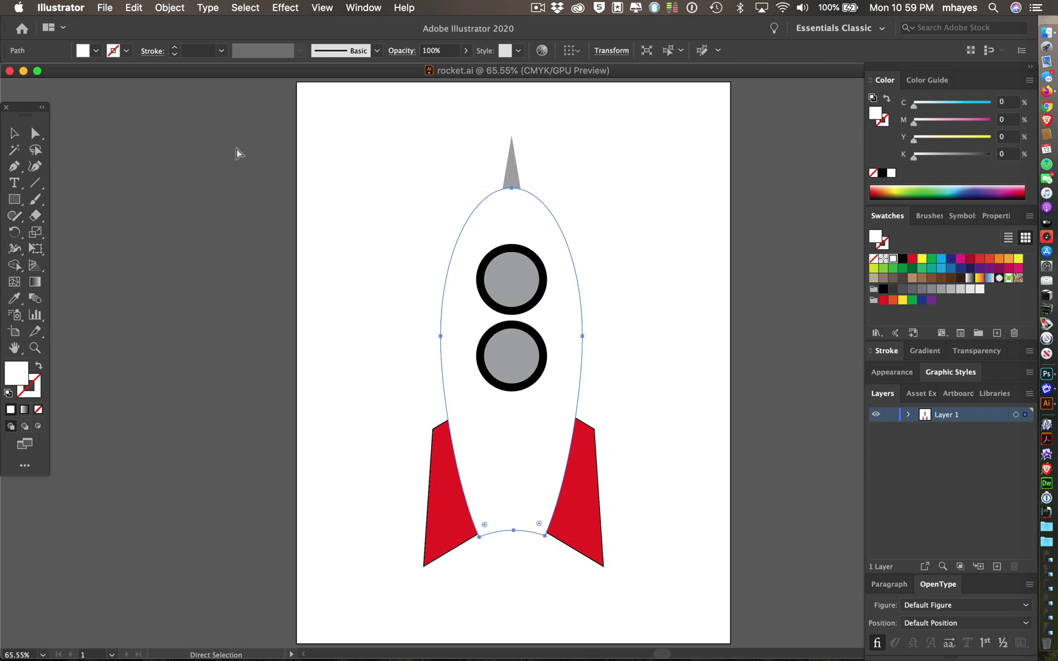
{"action": "key", "text": "super+h"}
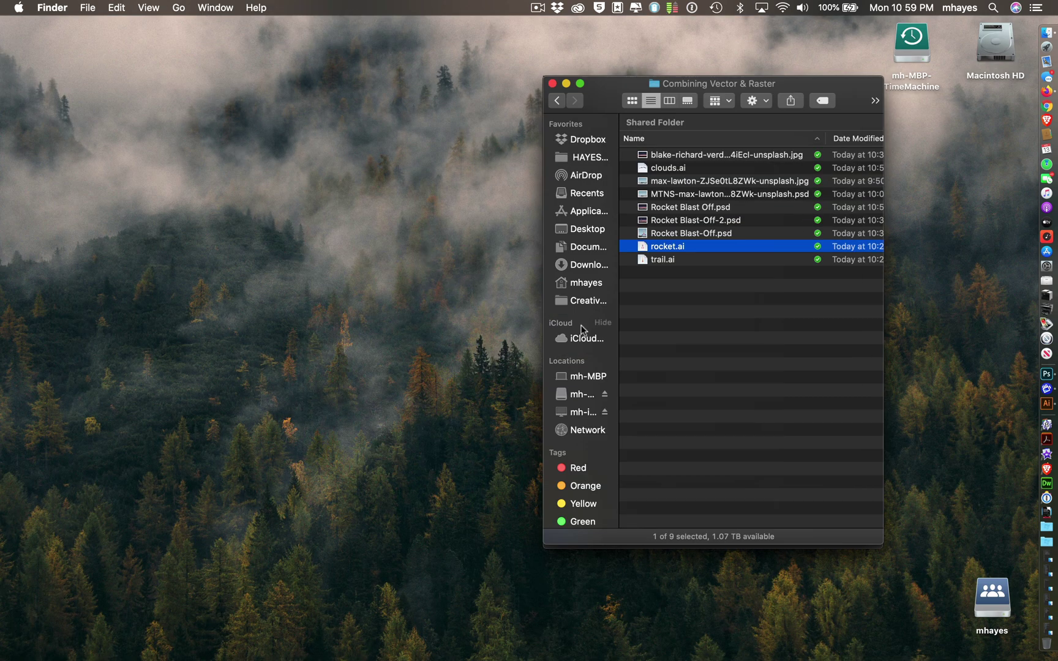
Open trail.ai, select and deselect the orange exhaust trail shape, then close the document.
{"action": "left_click", "coordinate": [669, 357]}
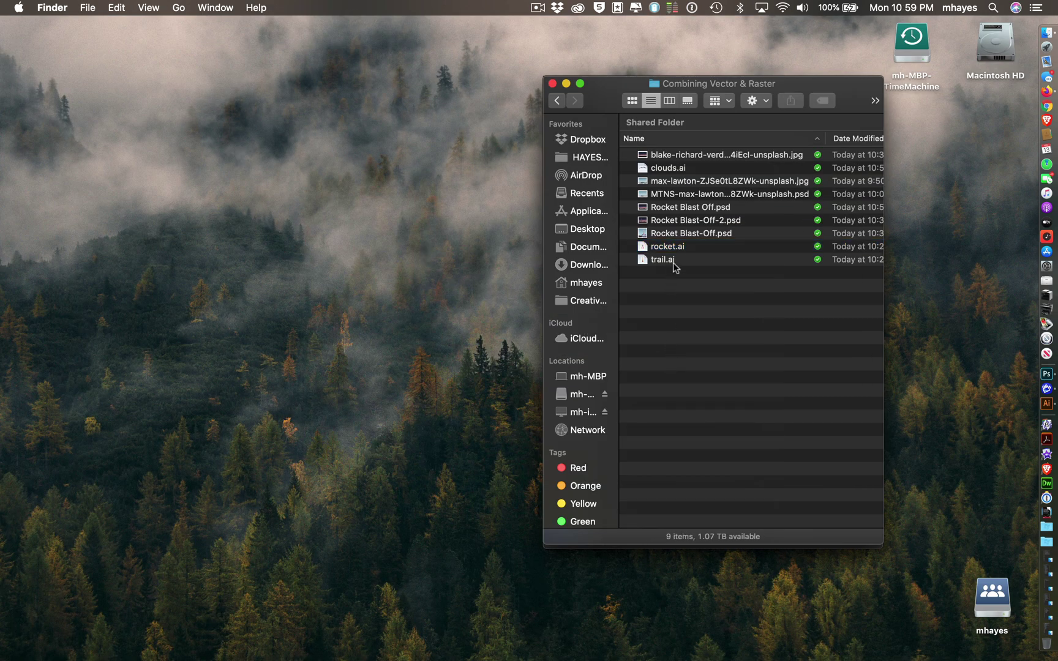
{"action": "double_click", "coordinate": [664, 260]}
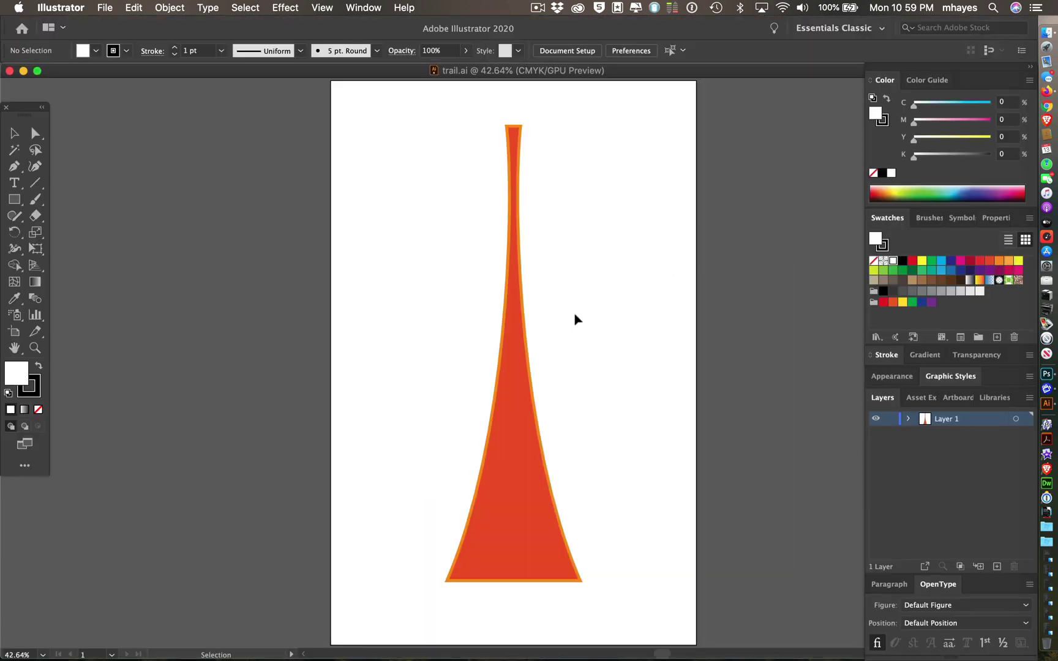
{"action": "left_click", "coordinate": [509, 426]}
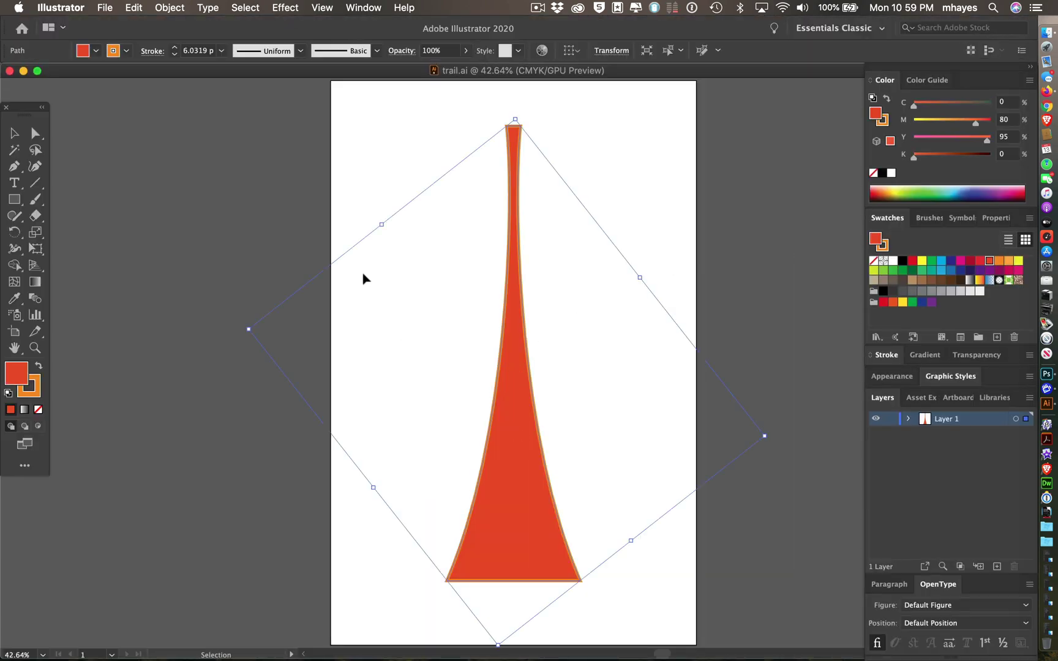
{"action": "left_click", "coordinate": [262, 175]}
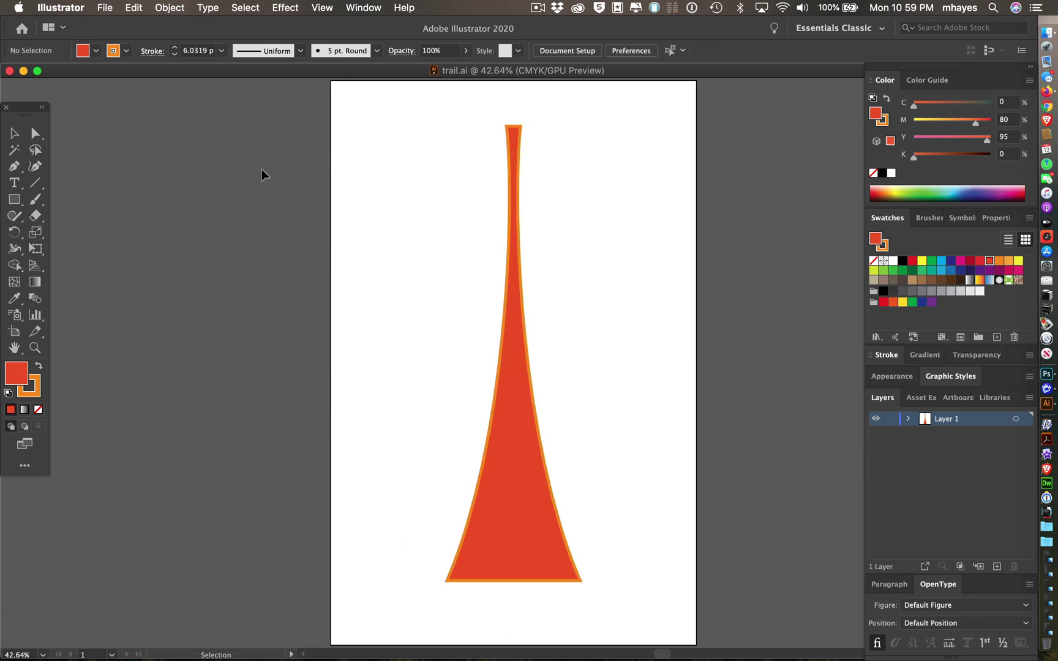
{"action": "left_click", "coordinate": [10, 71]}
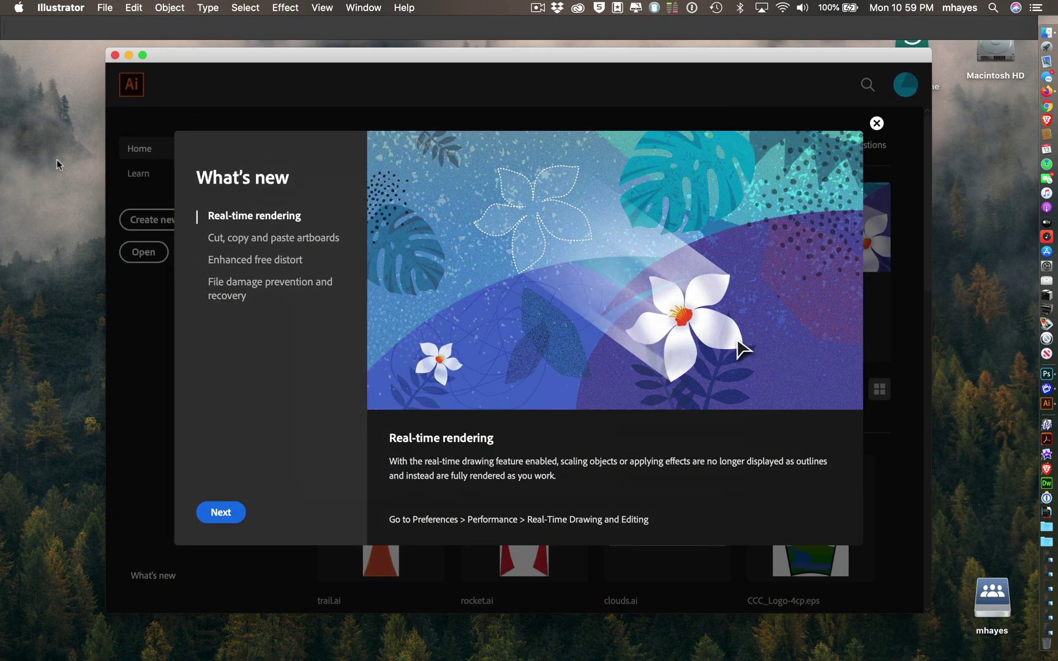
Leave Illustrator, switch back to Photoshop, and select the Background layer of Rocket Blast Off.psd.
{"action": "key", "text": "super+q"}
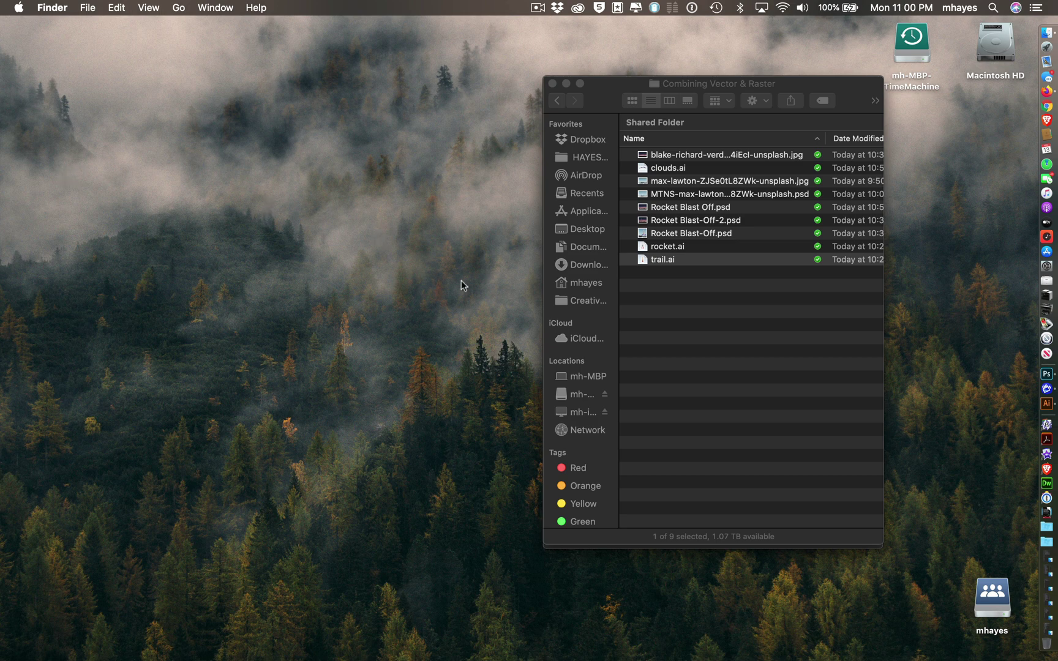
{"action": "key", "text": "super+Tab"}
{"action": "key", "text": "super+Tab"}
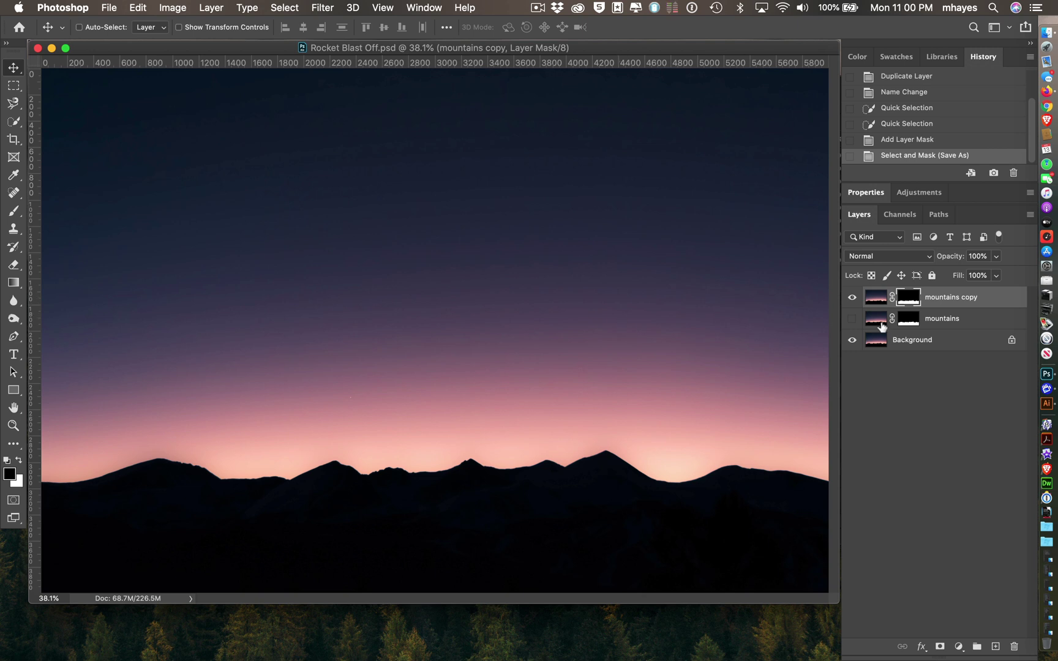
{"action": "left_click", "coordinate": [919, 342]}
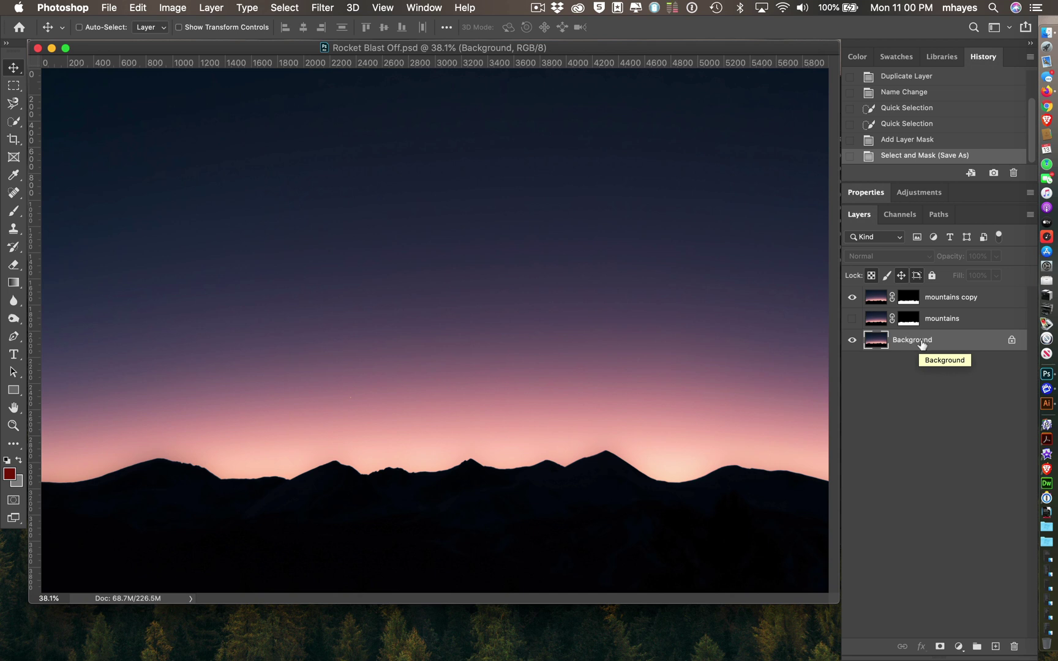
Place clouds.ai via File > Place Linked, reaching the Open As Smart Object options.
{"action": "left_click", "coordinate": [109, 8]}
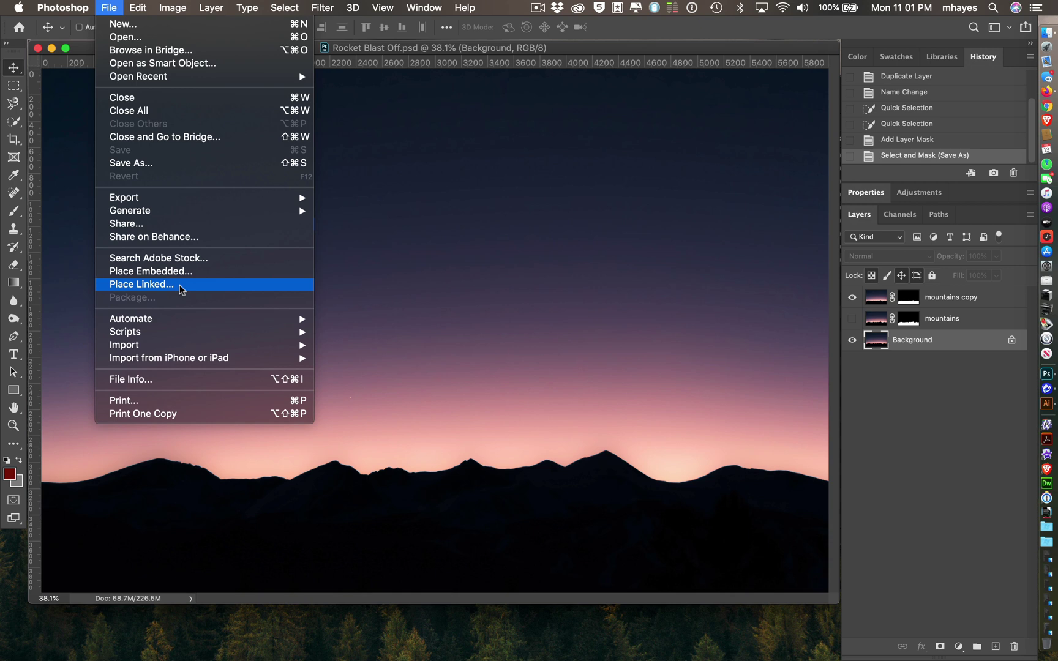
{"action": "left_click", "coordinate": [181, 289]}
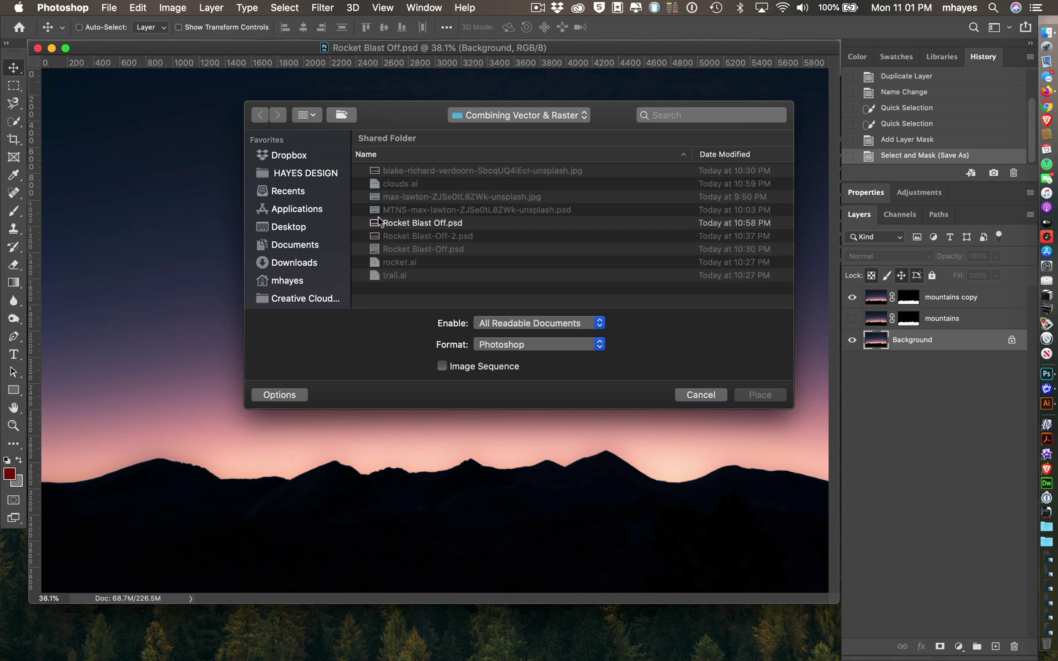
{"action": "left_click", "coordinate": [413, 183]}
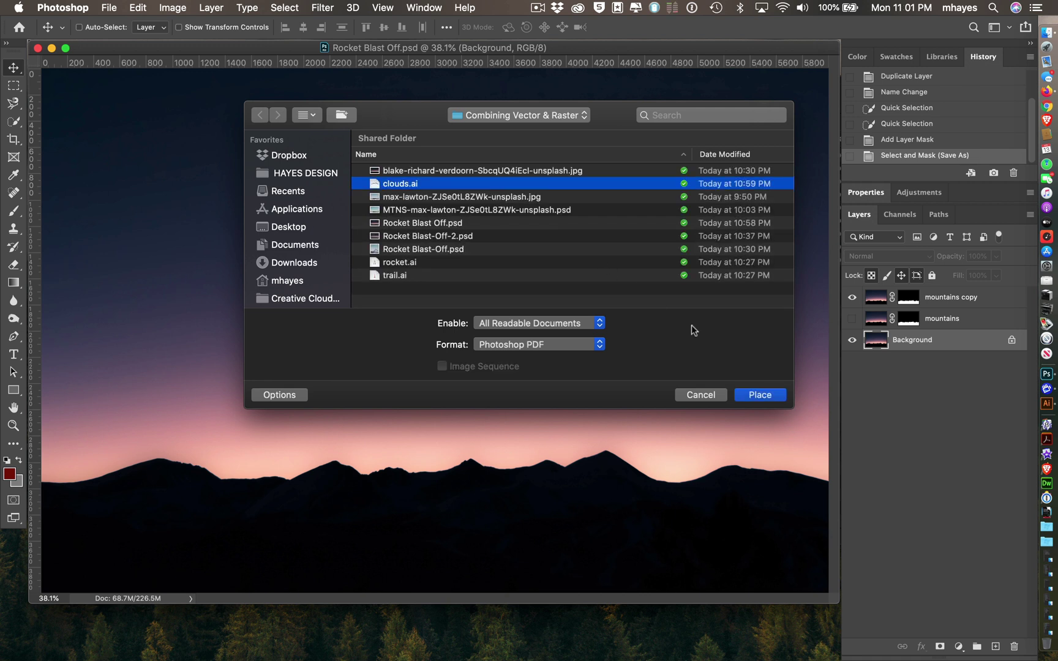
{"action": "left_click", "coordinate": [751, 397]}
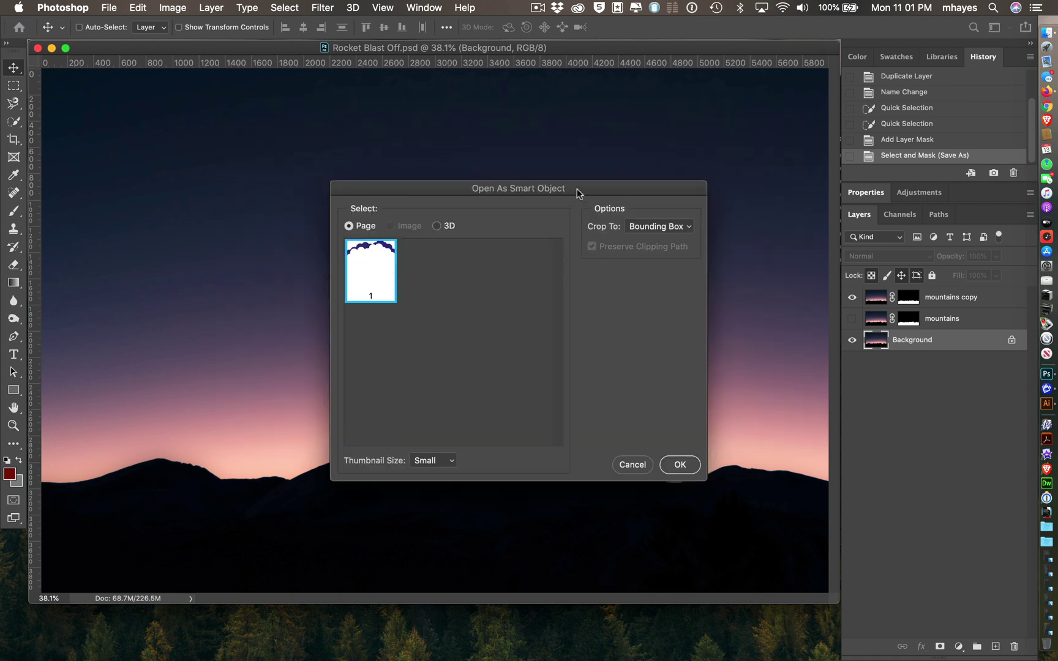
{"action": "left_click_drag", "start_coordinate": [577, 187], "coordinate": [546, 148]}
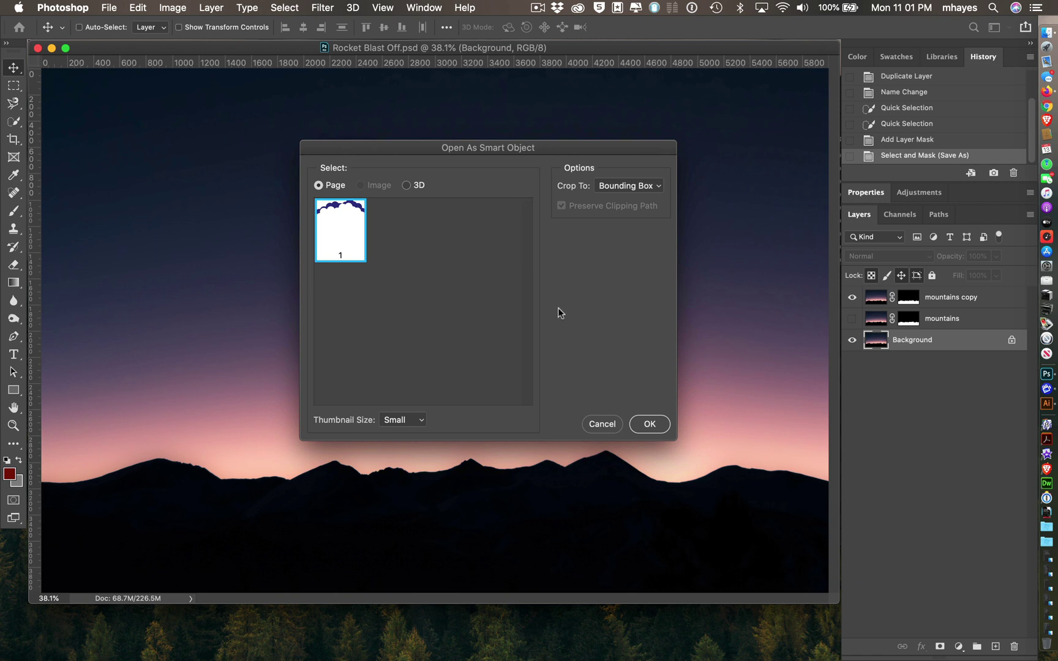
Place the clouds, scale them to about 202%, and set them behind the left mountain ridge.
{"action": "left_click", "coordinate": [652, 425]}
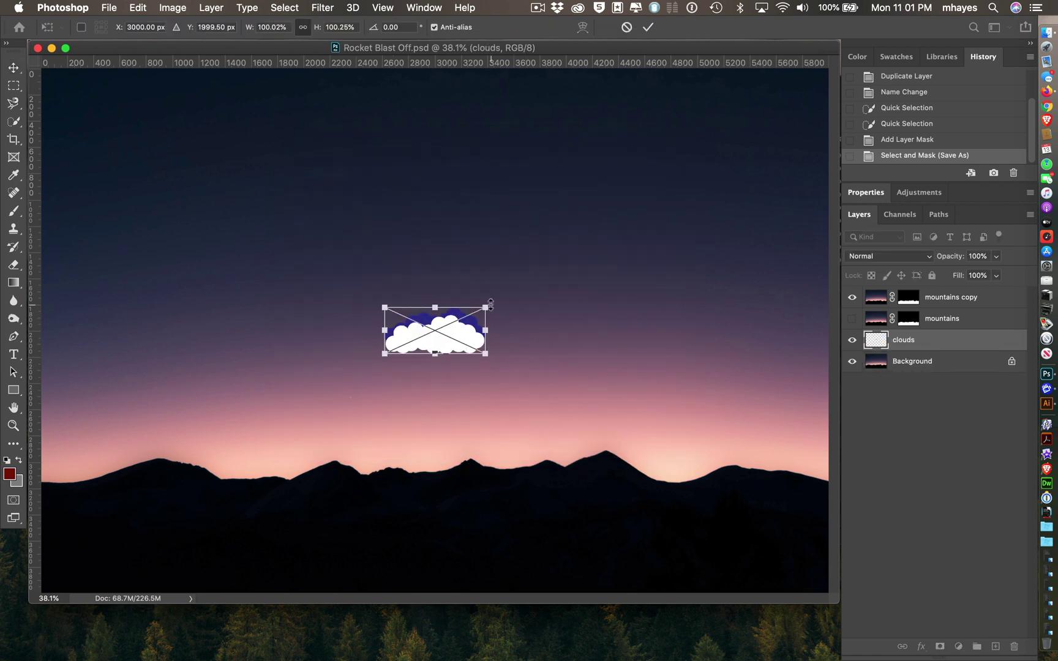
{"action": "left_click_drag", "start_coordinate": [486, 306], "coordinate": [580, 262]}
{"action": "left_click_drag", "start_coordinate": [519, 317], "coordinate": [318, 471]}
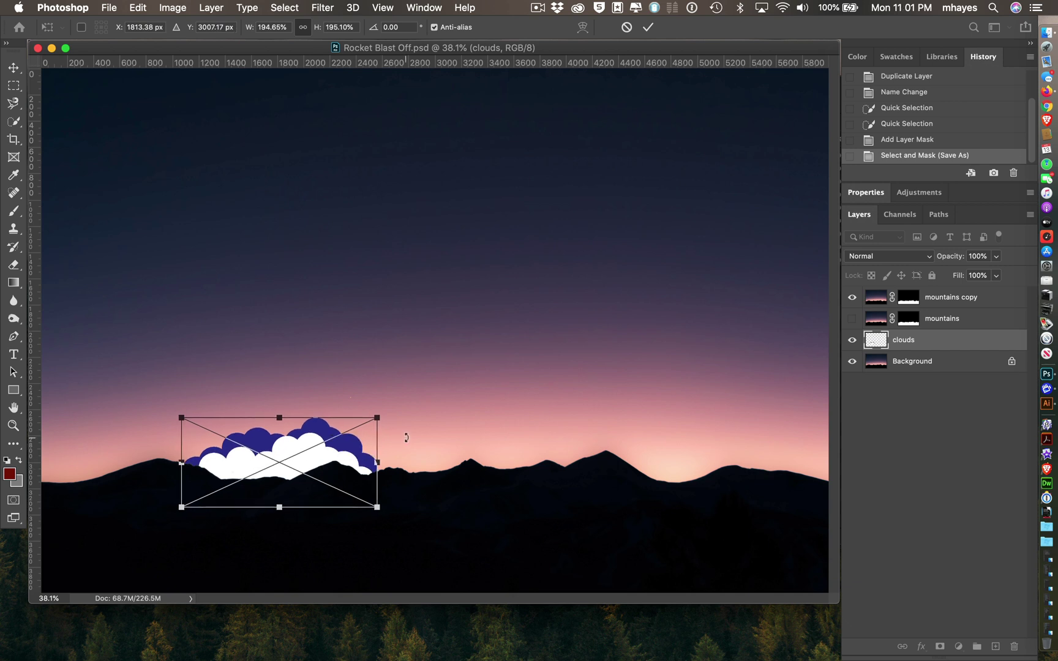
{"action": "left_click_drag", "start_coordinate": [377, 418], "coordinate": [362, 445]}
{"action": "key", "text": "Return"}
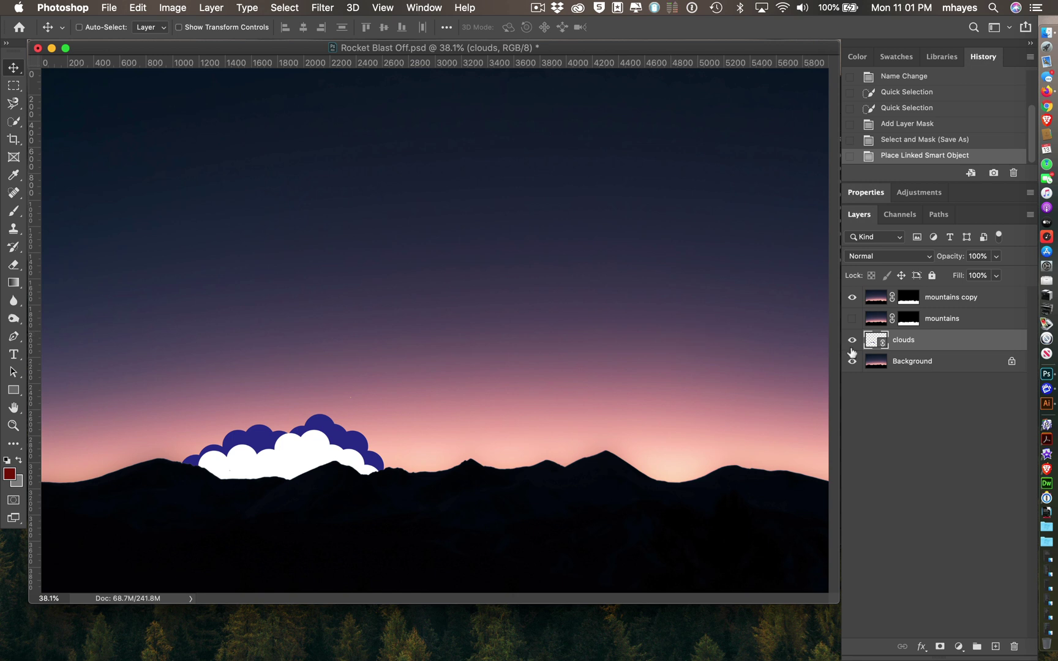
Place trail.ai as a linked file directly above the Background layer.
{"action": "left_click", "coordinate": [915, 362]}
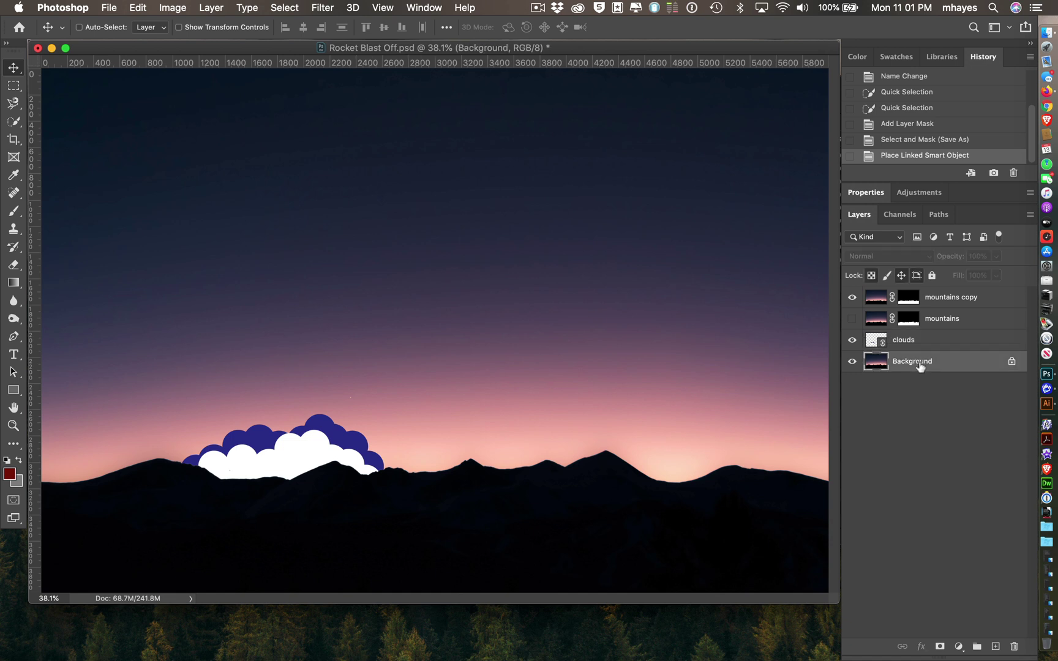
{"action": "left_click", "coordinate": [116, 8]}
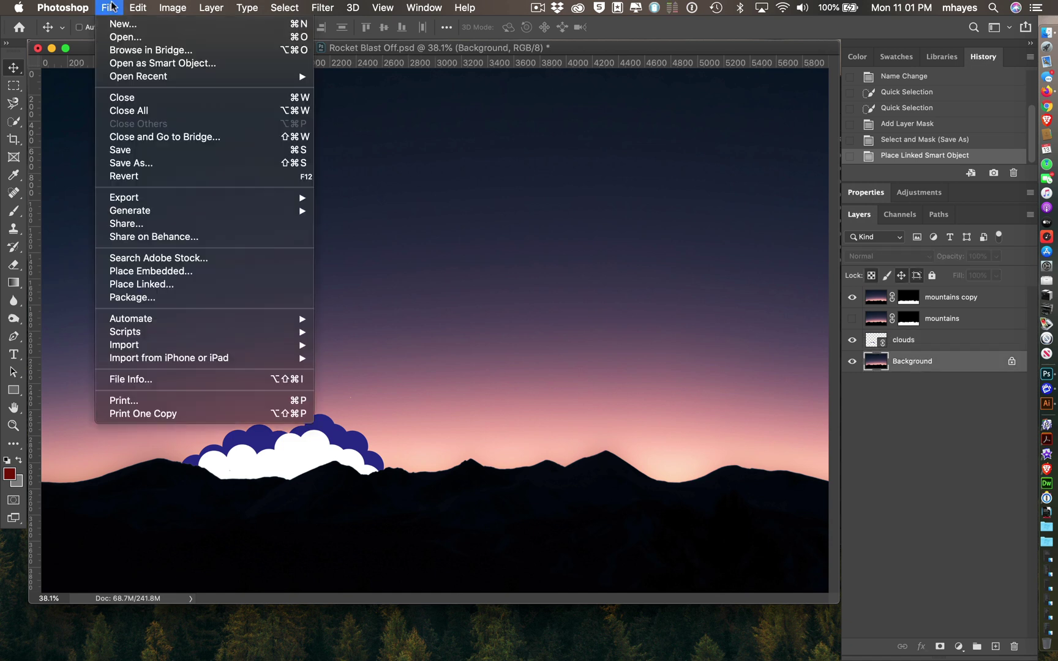
{"action": "left_click", "coordinate": [159, 285]}
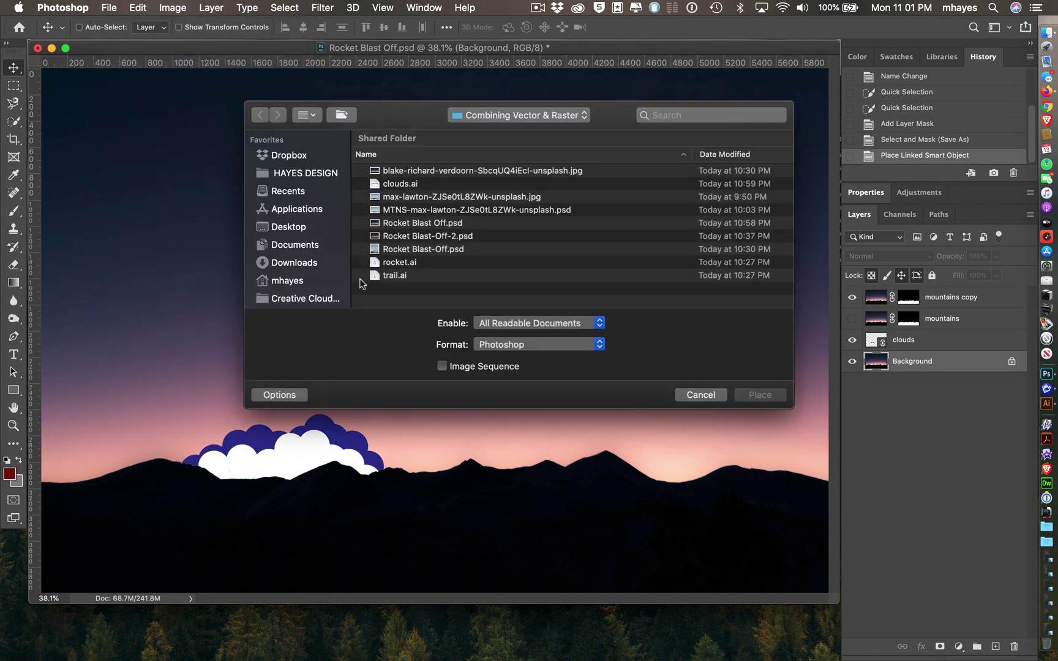
{"action": "left_click", "coordinate": [402, 277]}
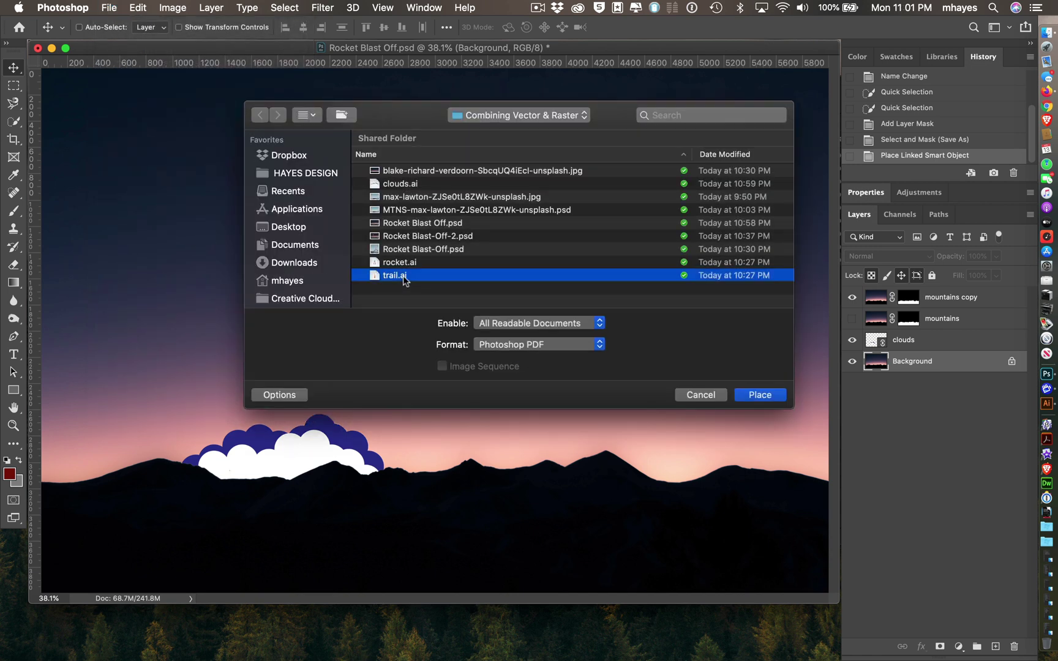
{"action": "left_click", "coordinate": [748, 394]}
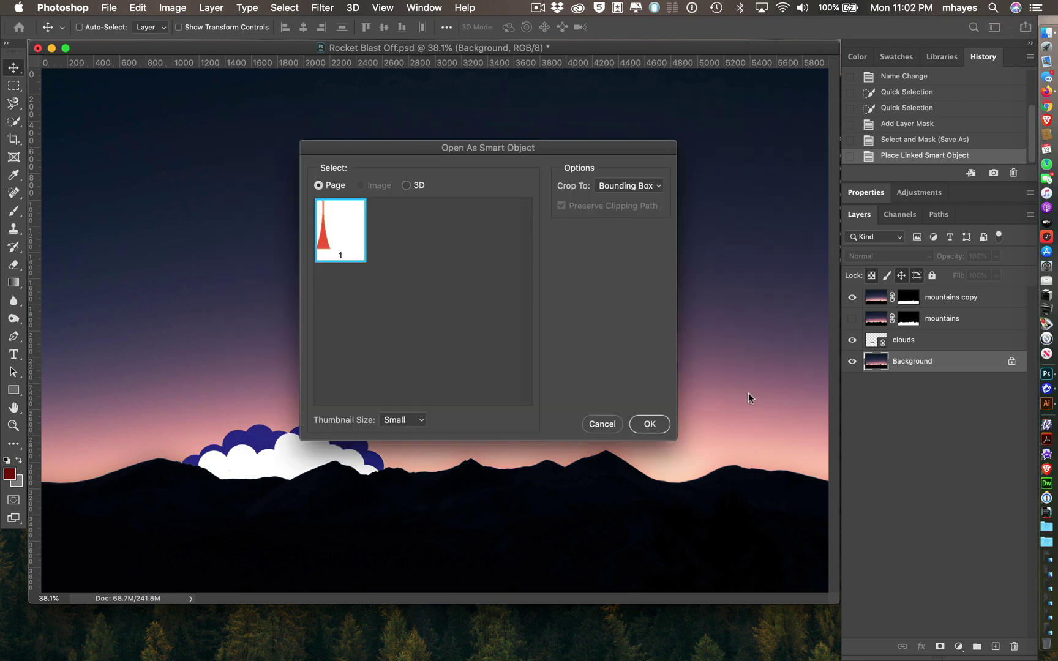
{"action": "left_click", "coordinate": [652, 426]}
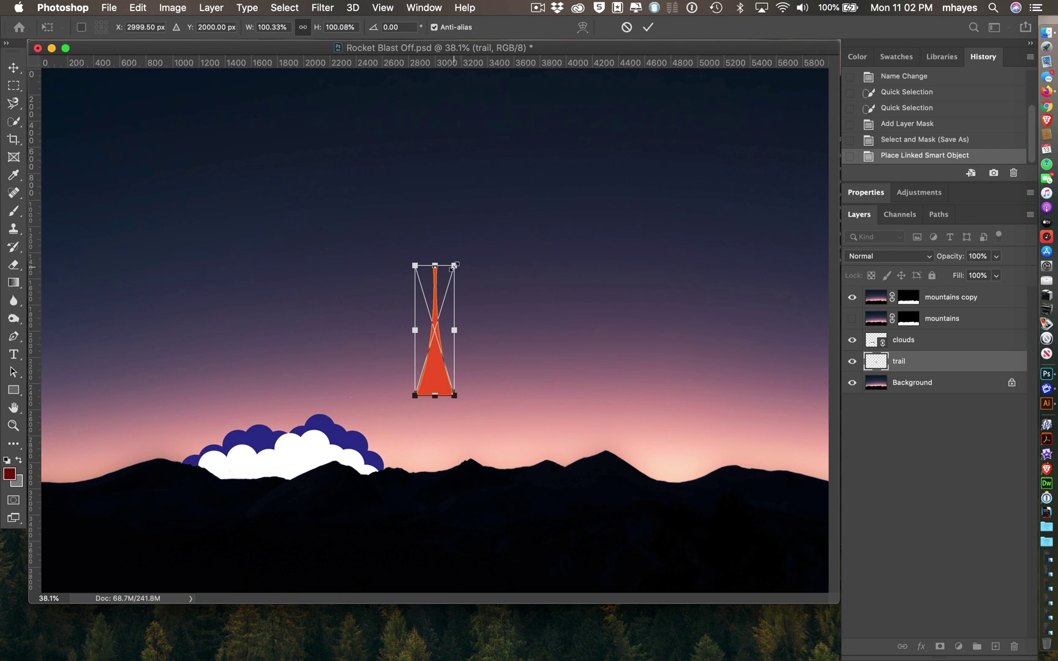
Scale the trail to about 180% and position it rising out of the clouds.
{"action": "left_click_drag", "start_coordinate": [461, 261], "coordinate": [490, 149]}
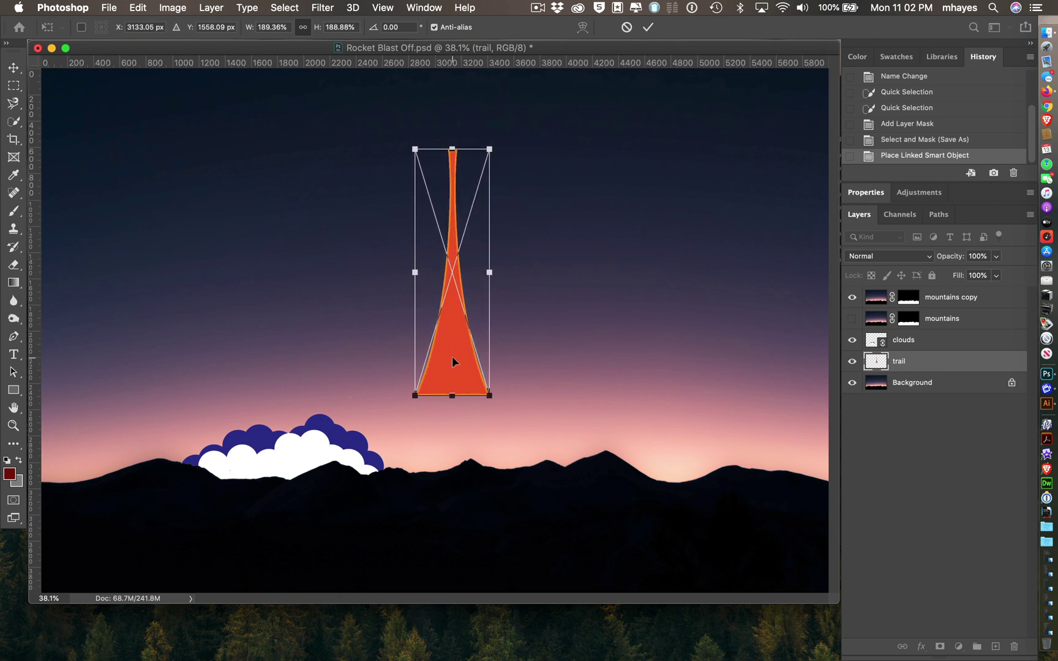
{"action": "left_click_drag", "start_coordinate": [453, 362], "coordinate": [293, 409]}
{"action": "left_click_drag", "start_coordinate": [329, 204], "coordinate": [326, 215]}
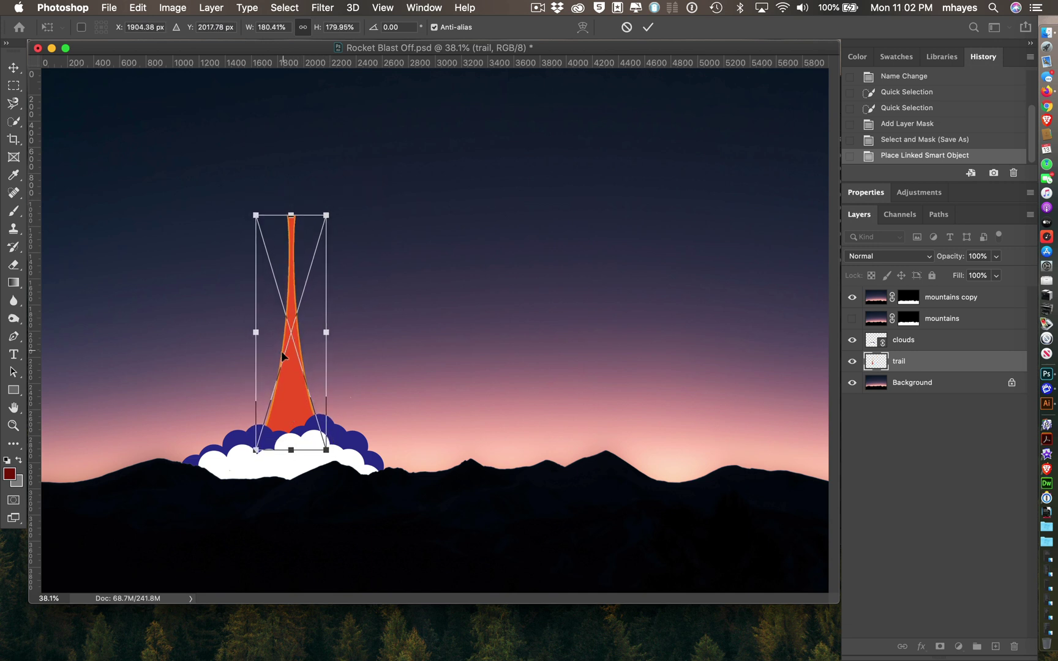
{"action": "left_click_drag", "start_coordinate": [283, 358], "coordinate": [283, 353]}
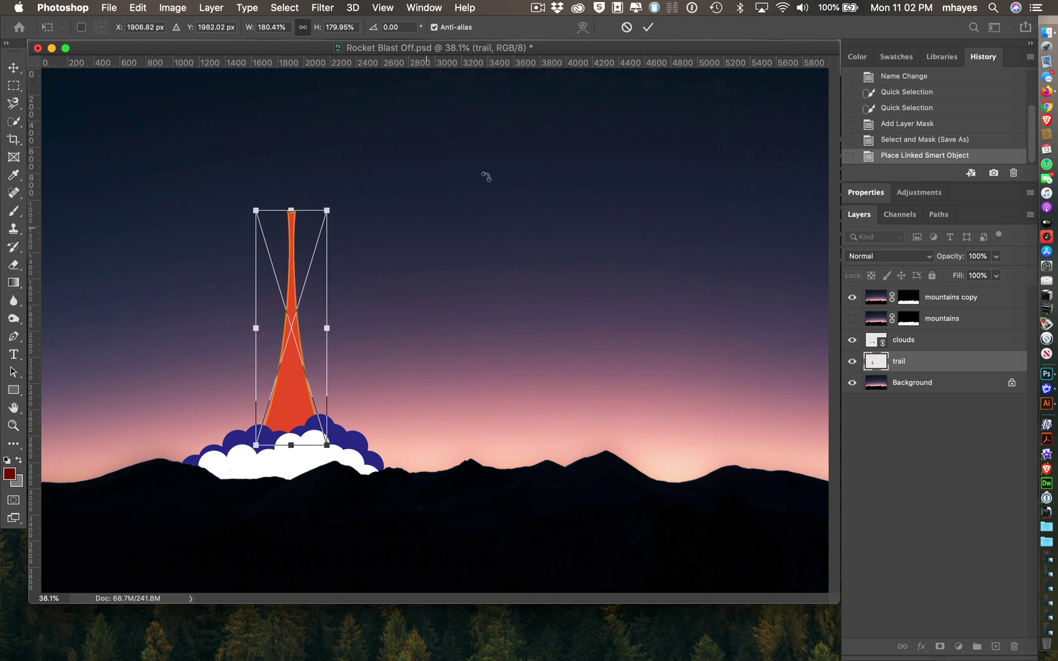
{"action": "left_click", "coordinate": [648, 28]}
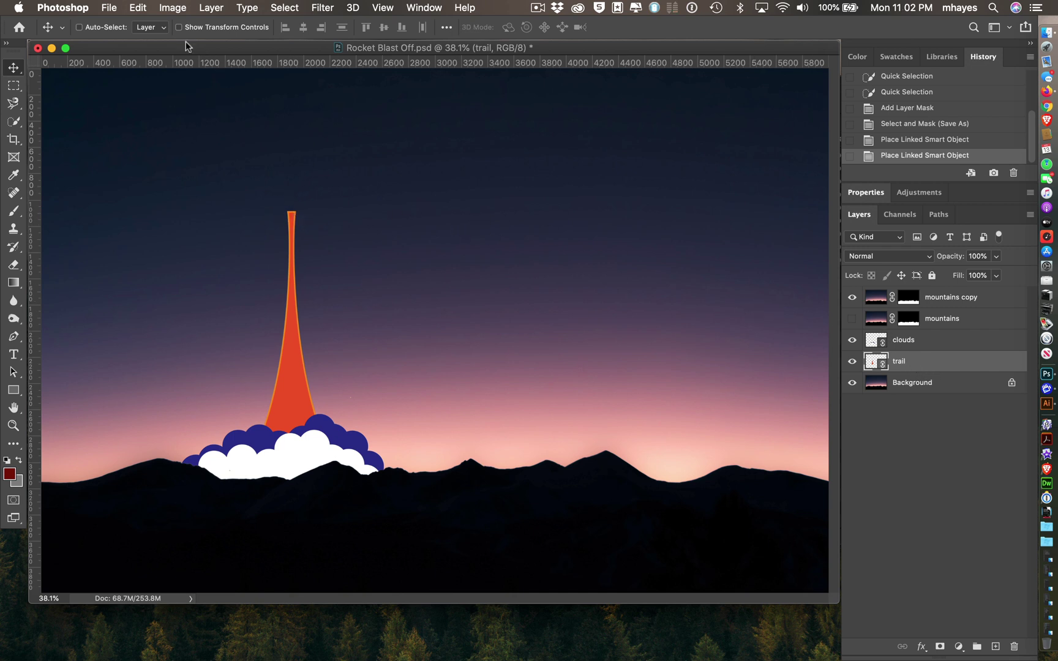
Place rocket.ai into the document as a linked file.
{"action": "left_click", "coordinate": [111, 8]}
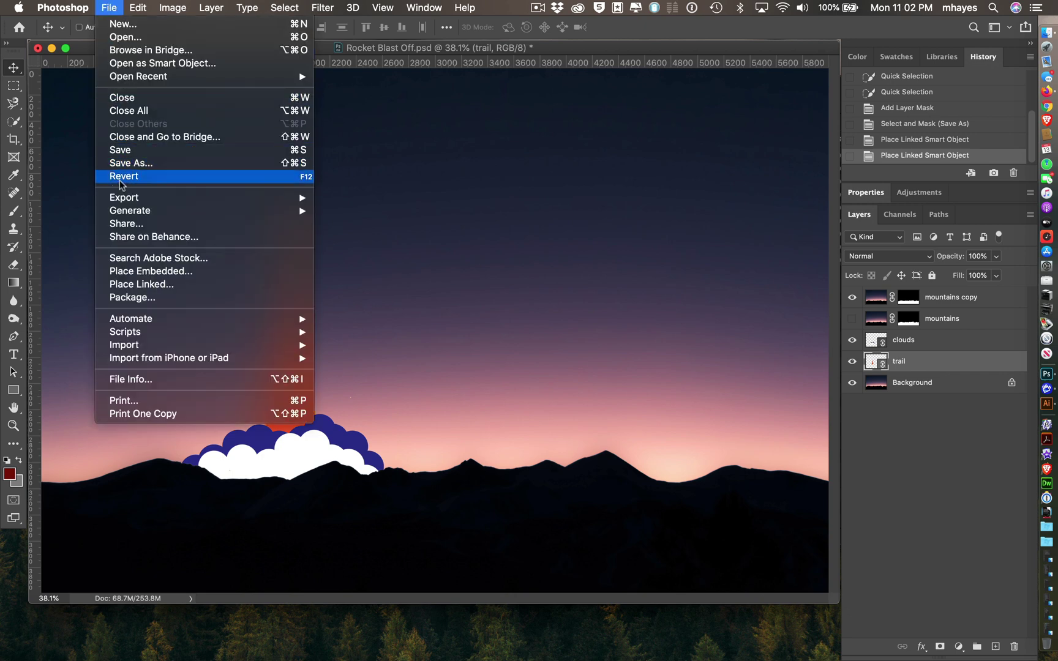
{"action": "left_click", "coordinate": [116, 284]}
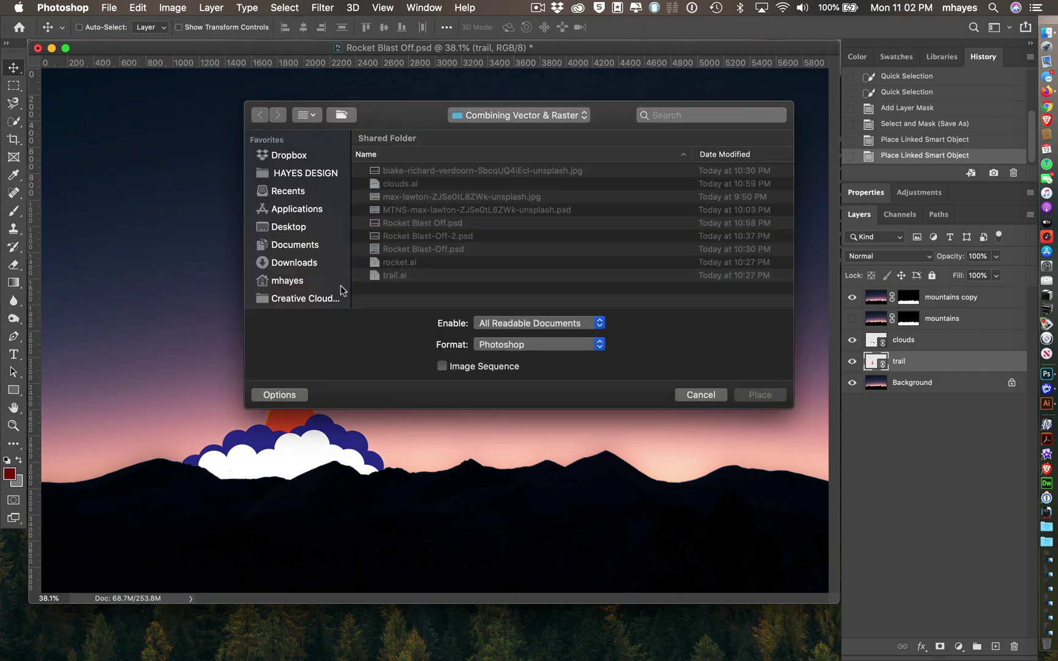
{"action": "left_click", "coordinate": [416, 262]}
{"action": "left_click", "coordinate": [754, 397]}
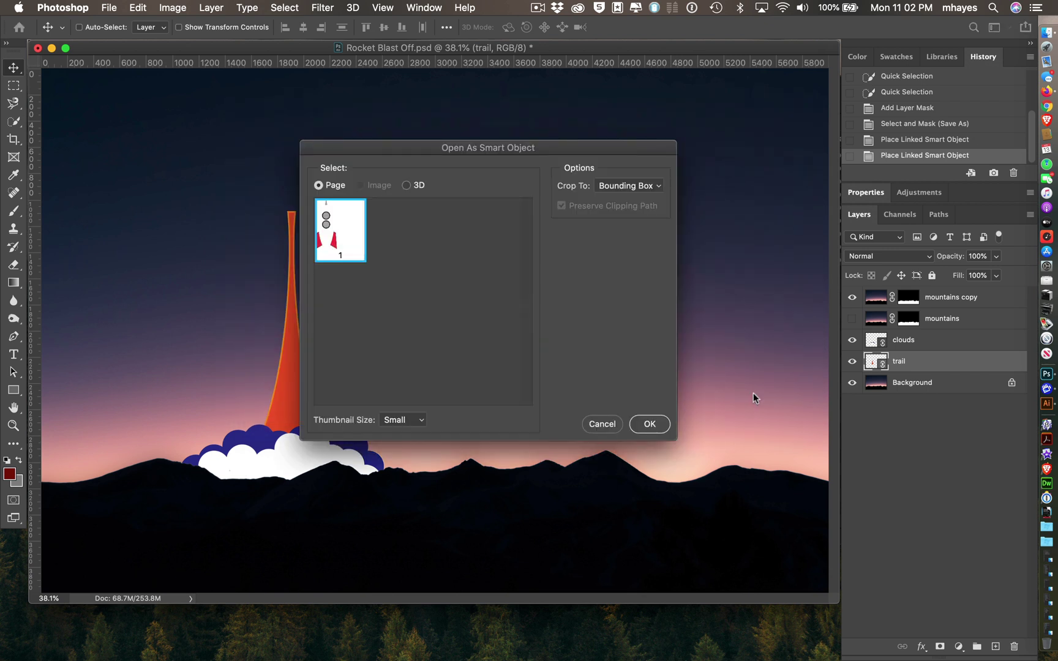
{"action": "left_click", "coordinate": [648, 424]}
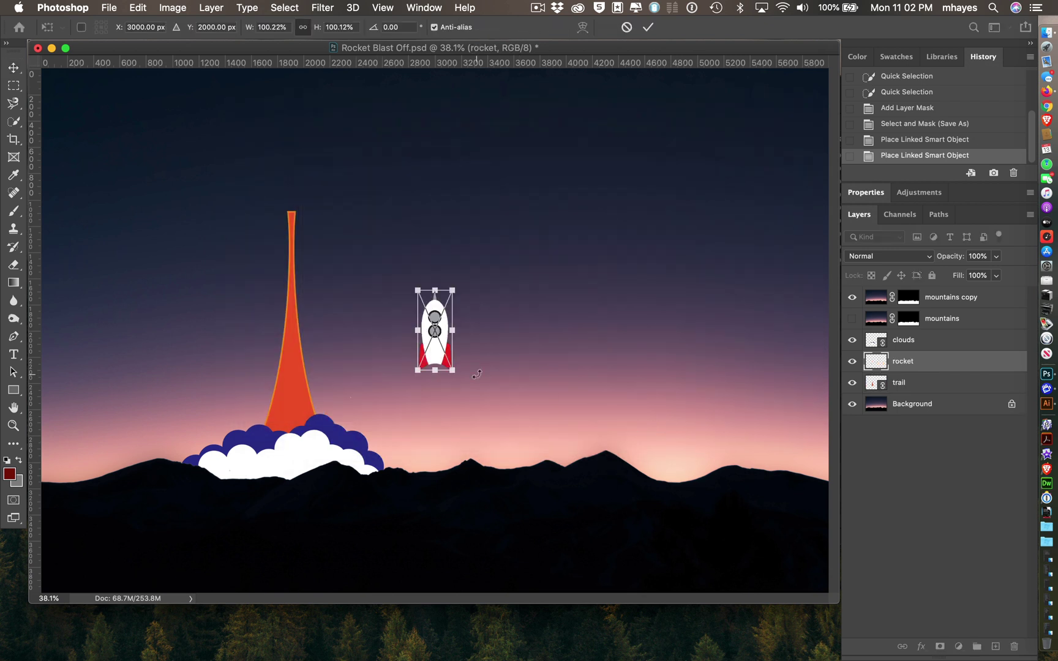
Enlarge the rocket slightly and centre it on the tip of the orange trail.
{"action": "left_click_drag", "start_coordinate": [435, 352], "coordinate": [293, 206]}
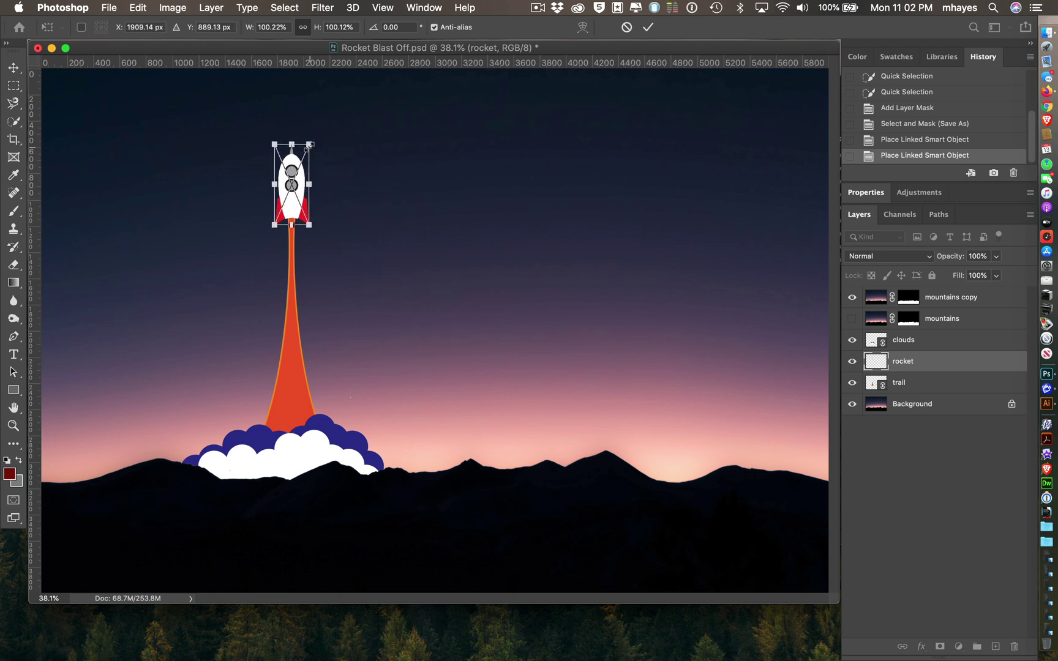
{"action": "left_click_drag", "start_coordinate": [309, 144], "coordinate": [313, 136]}
{"action": "left_click_drag", "start_coordinate": [293, 204], "coordinate": [291, 205]}
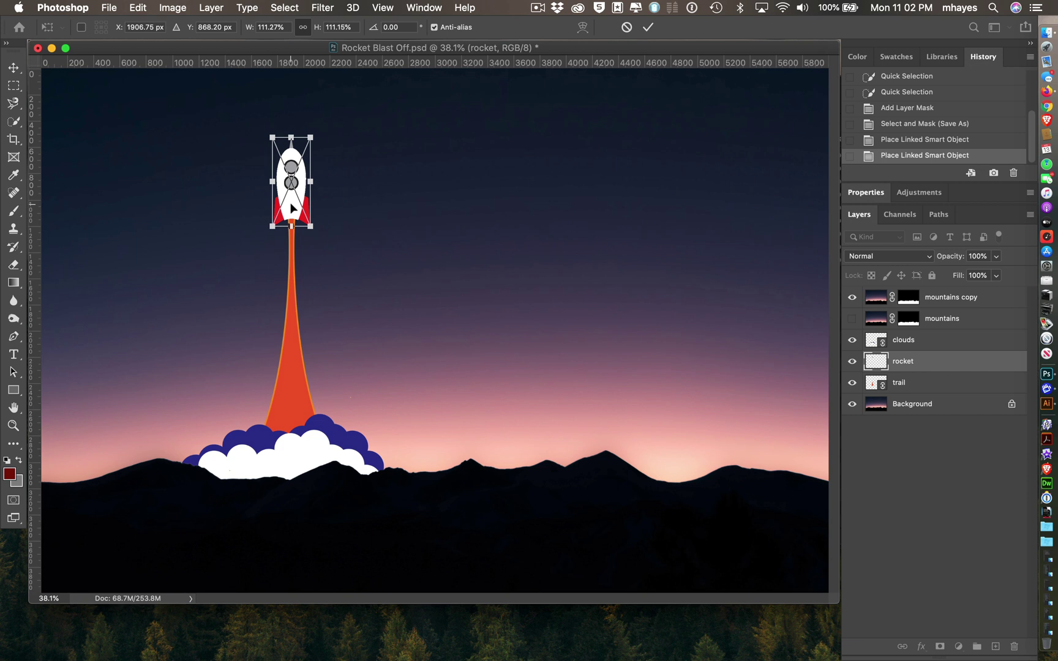
{"action": "key", "text": "Return"}
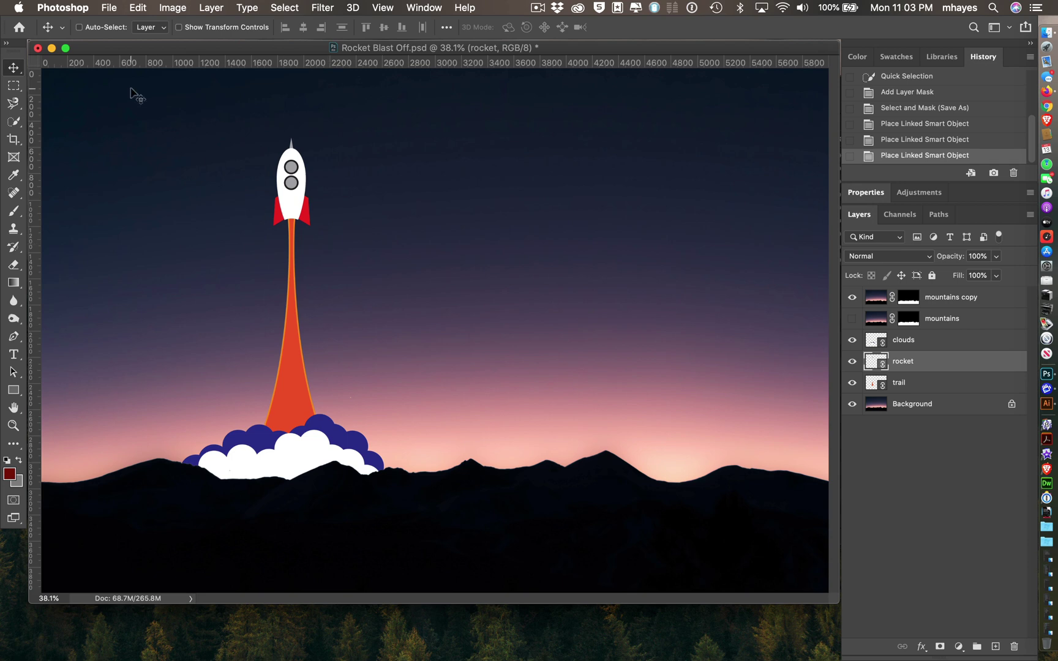
Save Rocket Blast Off.psd and enable Auto-Select for the Move tool.
{"action": "left_click", "coordinate": [107, 9]}
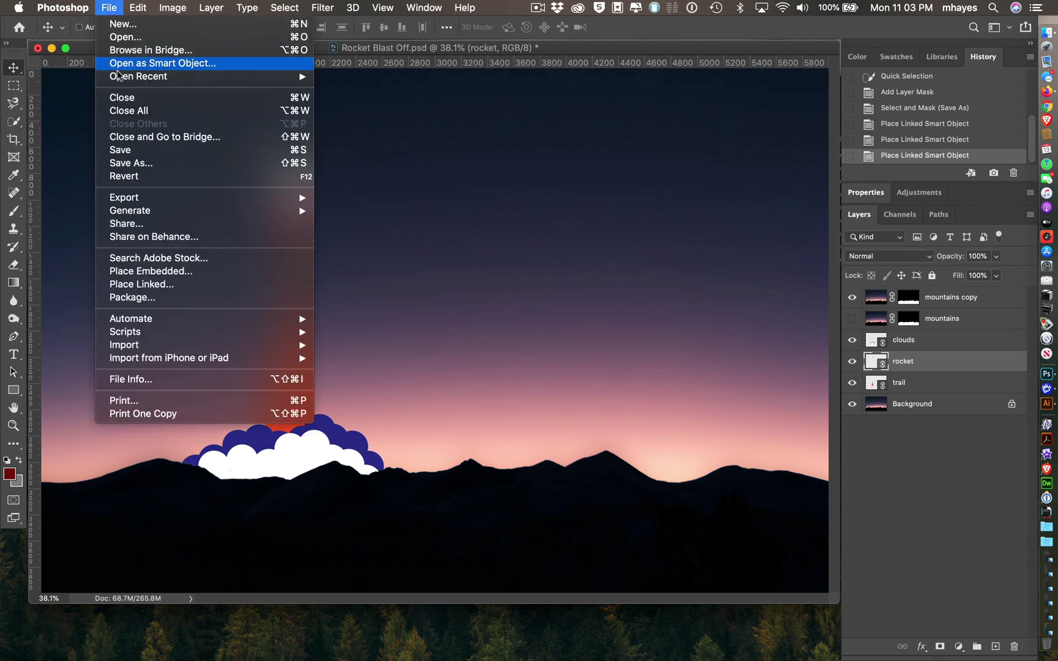
{"action": "left_click", "coordinate": [119, 152]}
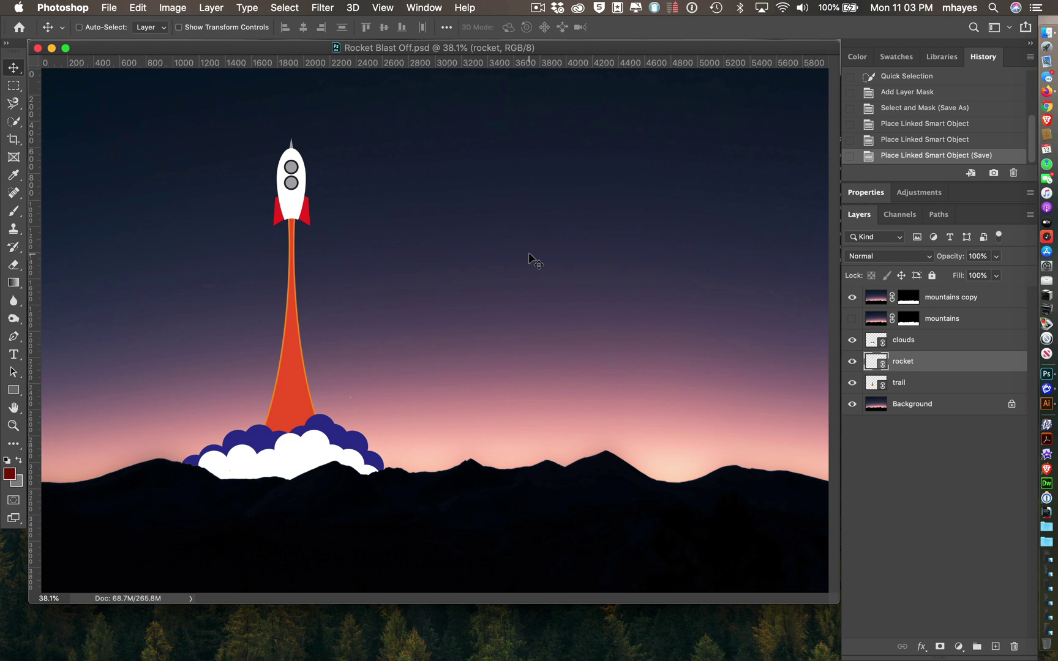
{"action": "key", "text": "super"}
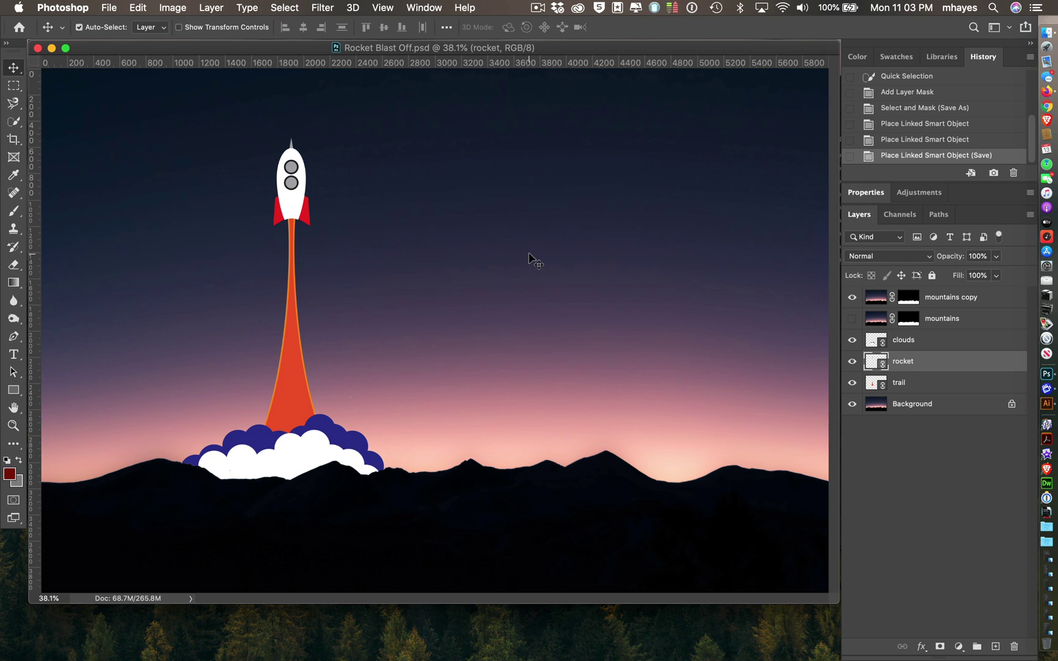